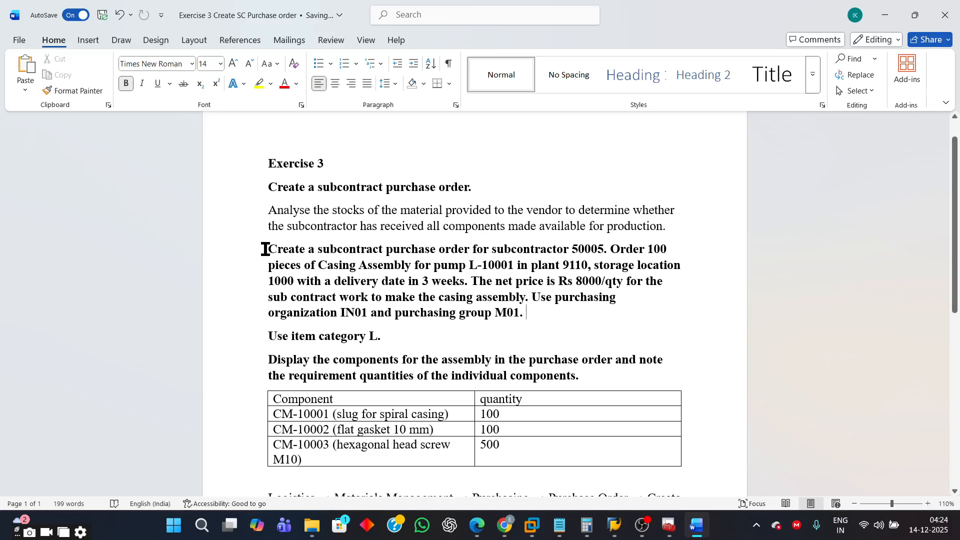
# Replace the word "pieces" with "qty" in the exercise's order description for the casing assembly.
pyautogui.moveTo(265, 249); pyautogui.dragTo(606, 250)
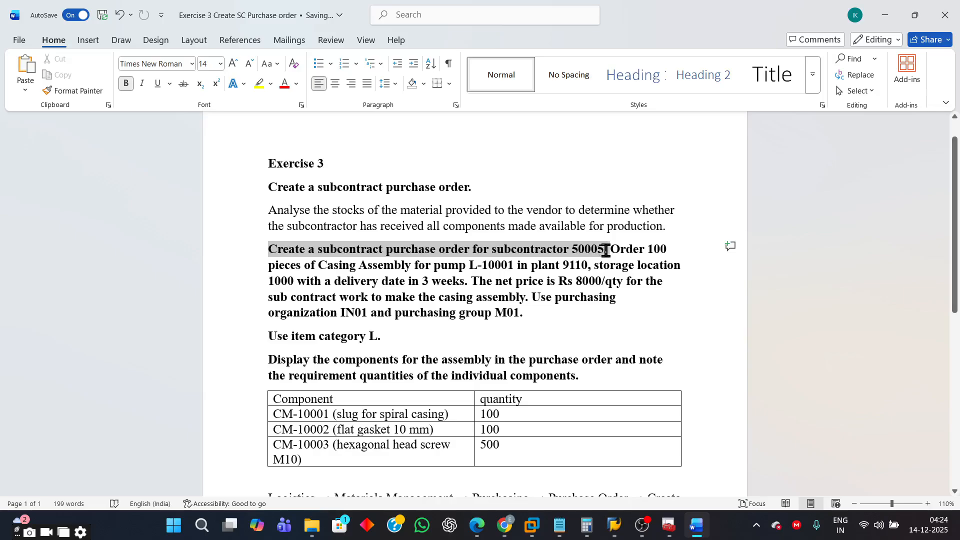
pyautogui.click(301, 264)
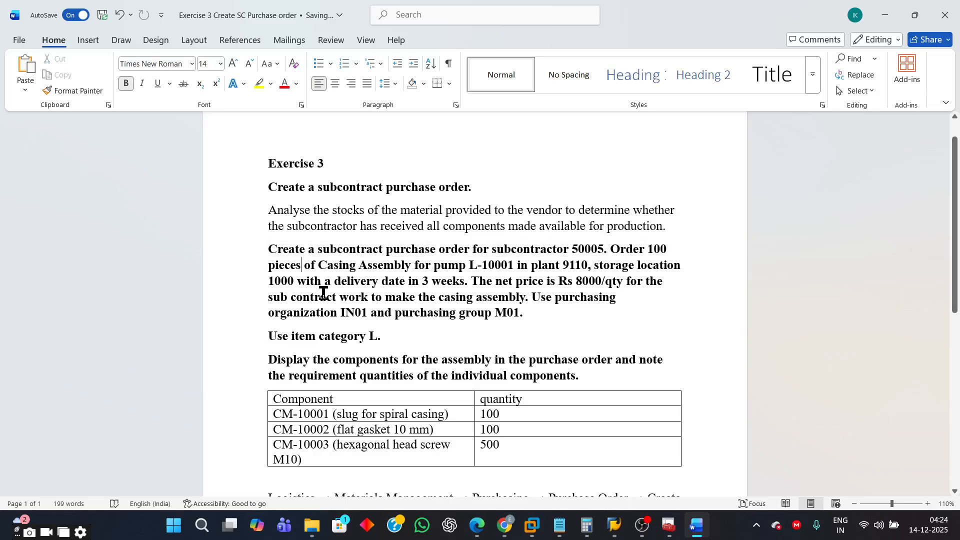
pyautogui.press('BackSpace')
pyautogui.press('BackSpace')
pyautogui.press('BackSpace')
pyautogui.press('BackSpace')
pyautogui.press('BackSpace')
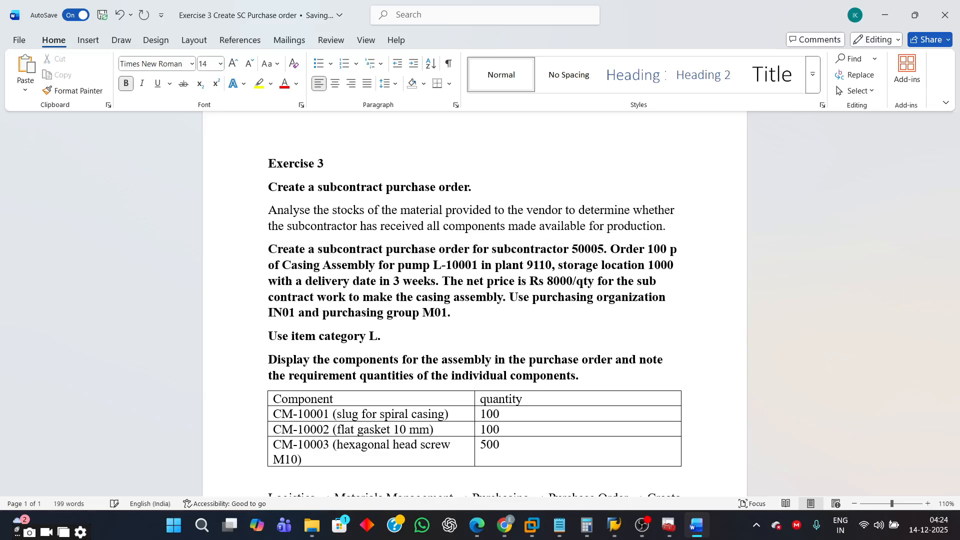
pyautogui.press('BackSpace')
pyautogui.write('qty')
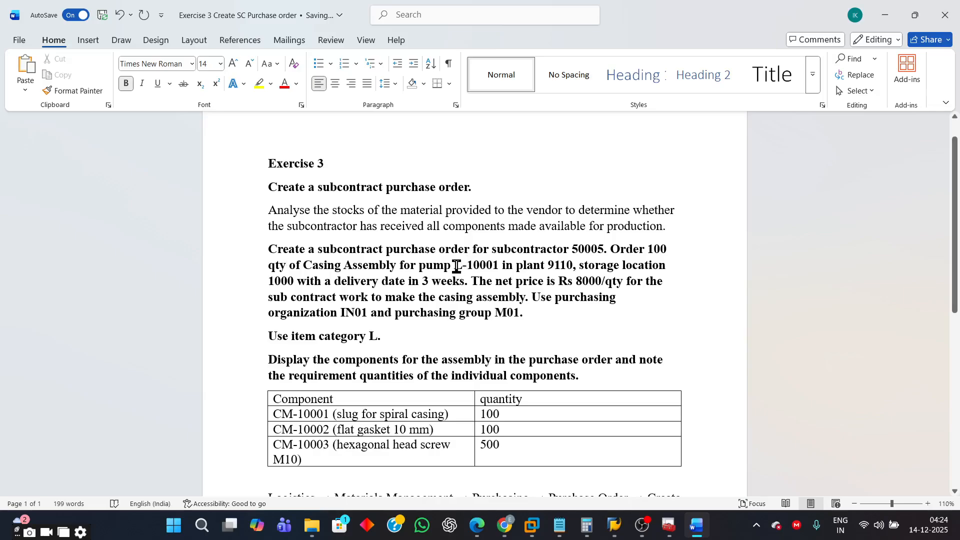
# Review the exercise's remaining order details, item category instruction and component quantity table.
pyautogui.moveTo(454, 266); pyautogui.dragTo(544, 313)
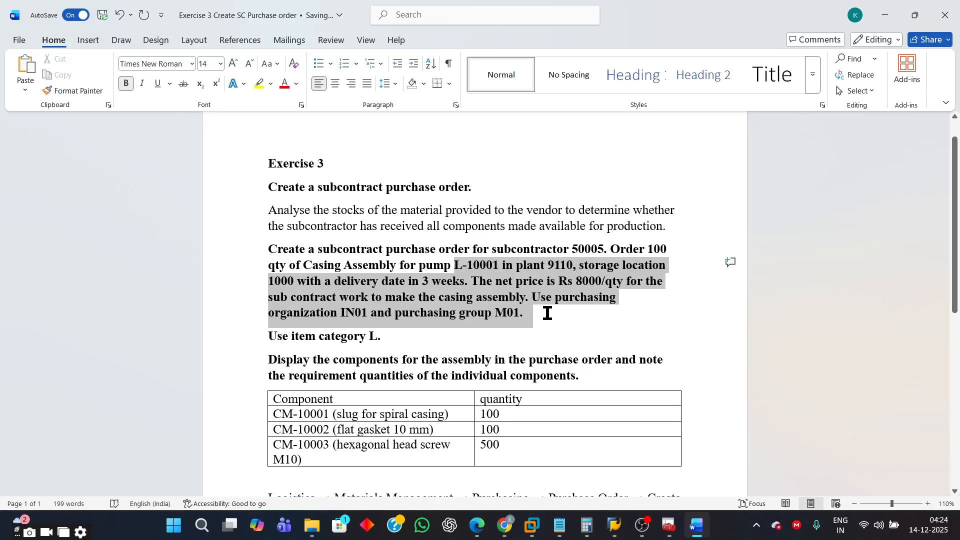
pyautogui.click(360, 336)
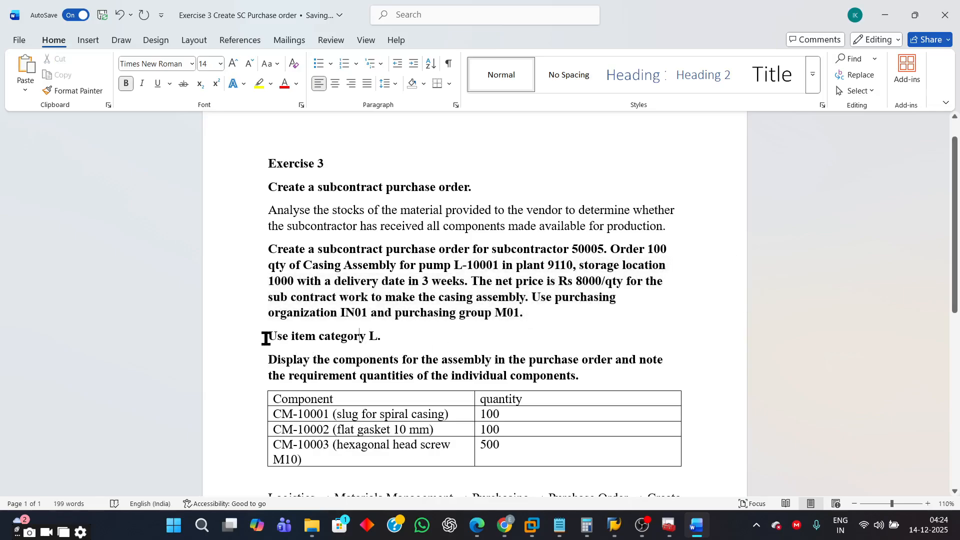
pyautogui.moveTo(267, 336); pyautogui.dragTo(586, 378)
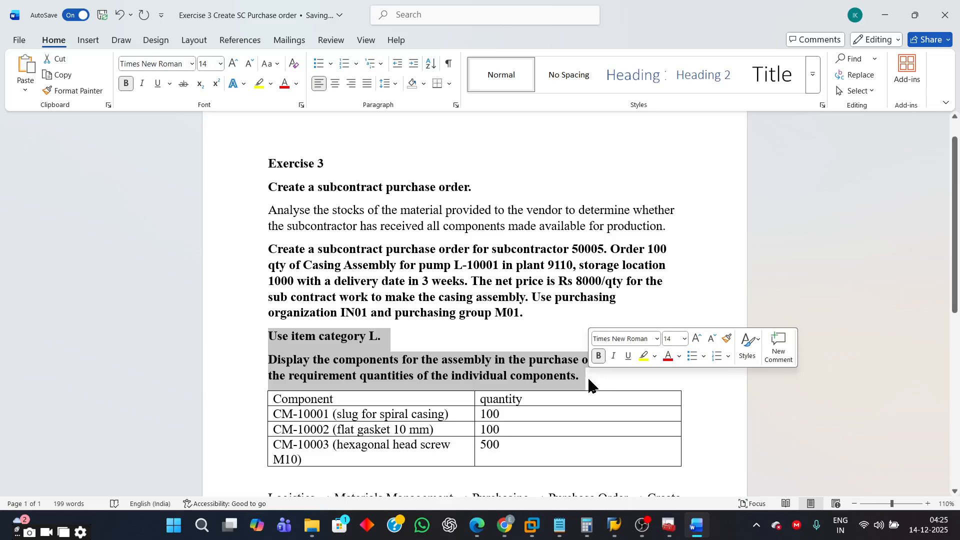
pyautogui.click(584, 378)
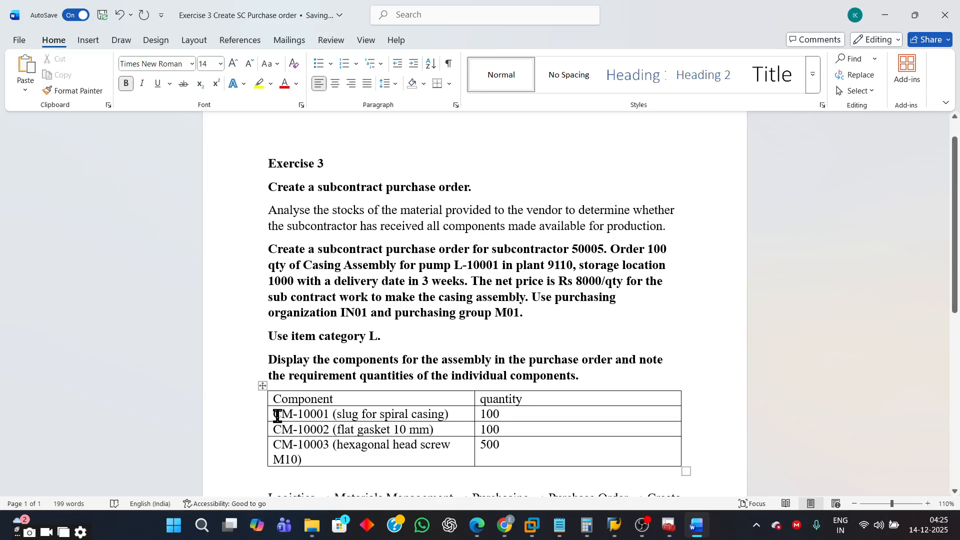
pyautogui.moveTo(276, 414); pyautogui.dragTo(497, 457)
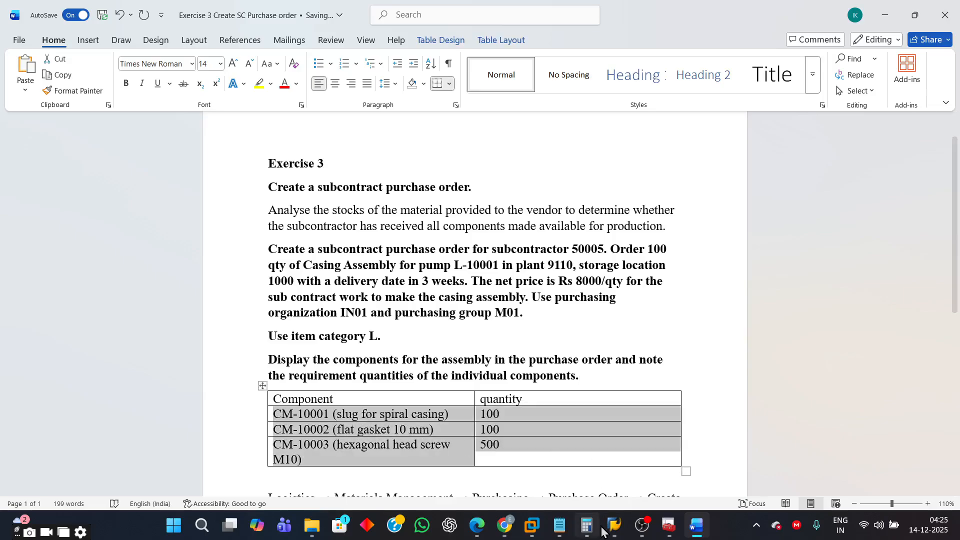
# Switch to the SAP session with the open purchase order and exit that order without saving.
pyautogui.moveTo(614, 525)
pyautogui.click(577, 467)
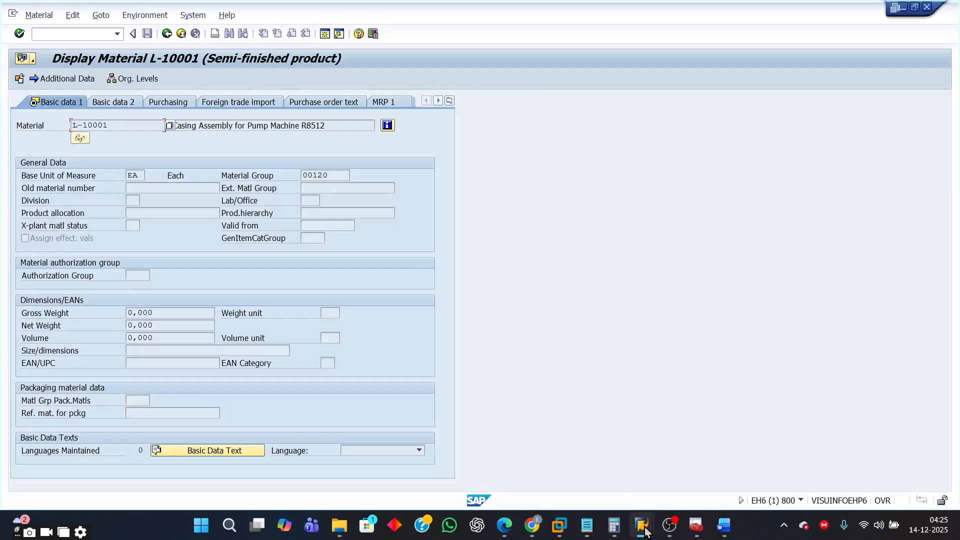
pyautogui.moveTo(642, 524)
pyautogui.click(738, 455)
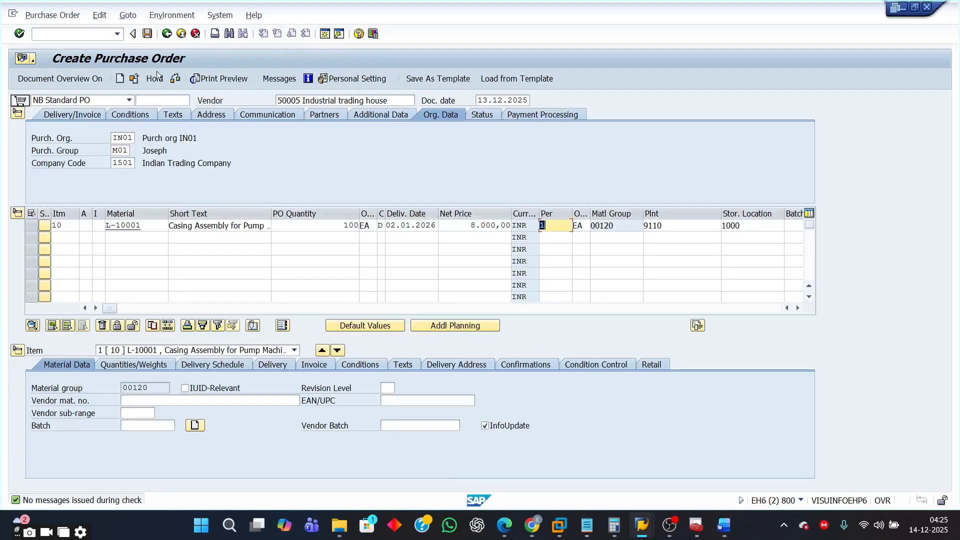
pyautogui.click(168, 34)
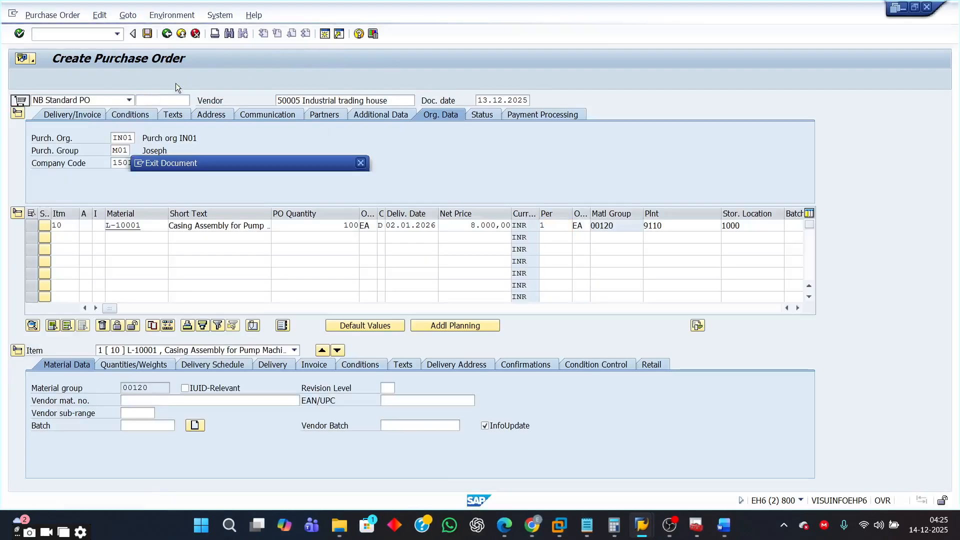
pyautogui.click(244, 220)
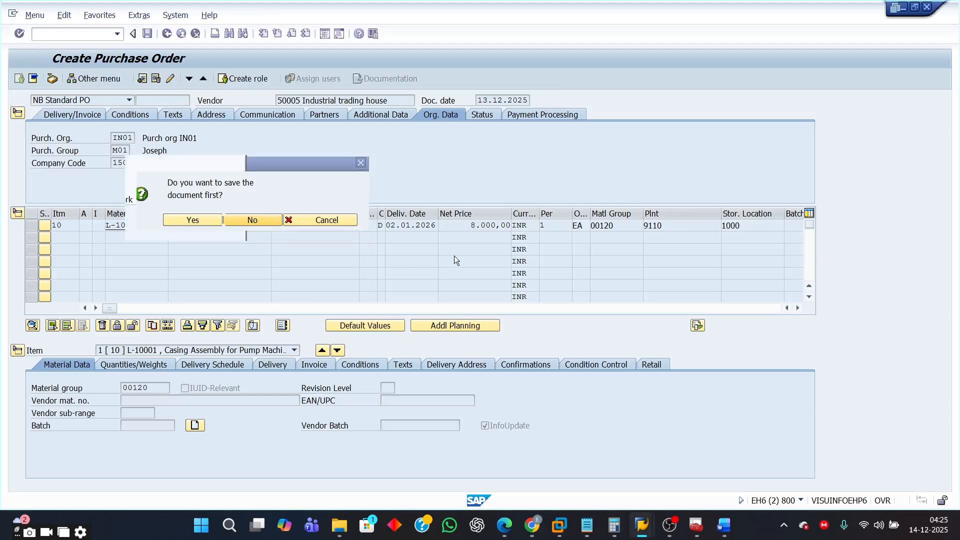
# Leave the material display in the other SAP session and display the BOM of L-10001 for plant 9110, usage 1, with CS03.
pyautogui.moveTo(642, 523)
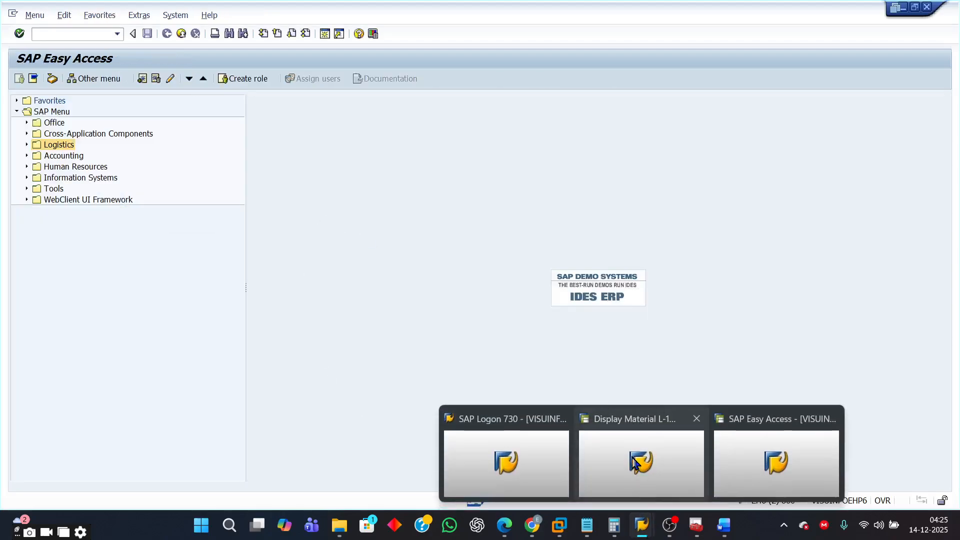
pyautogui.click(642, 487)
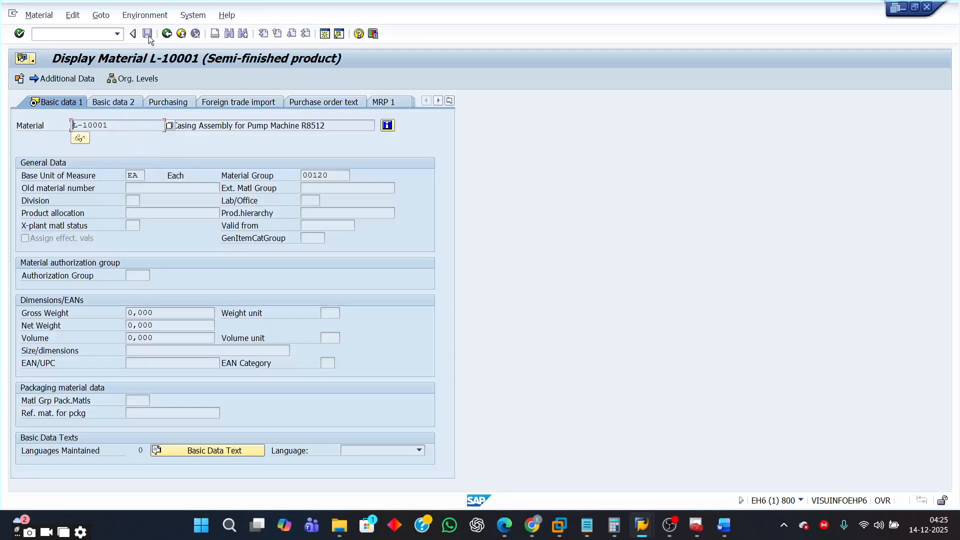
pyautogui.click(166, 33)
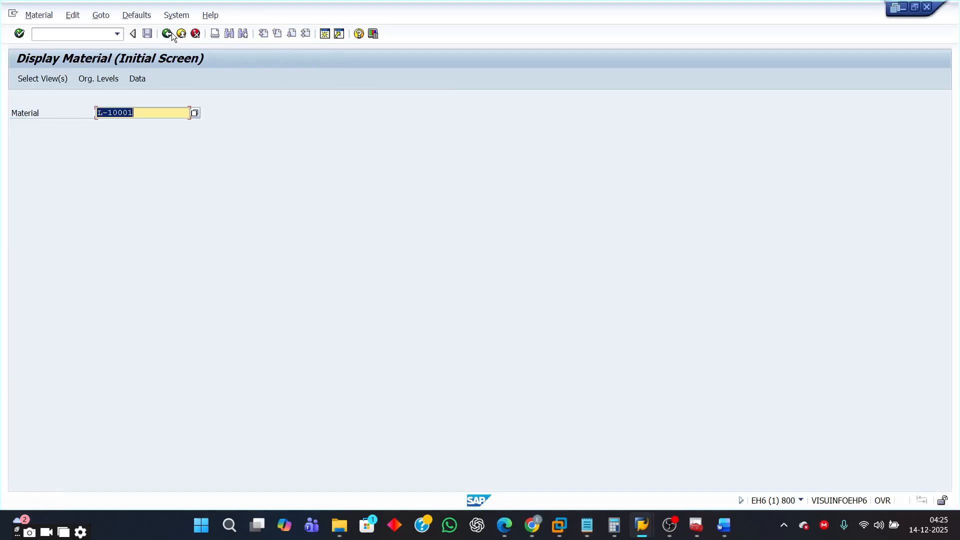
pyautogui.click(167, 34)
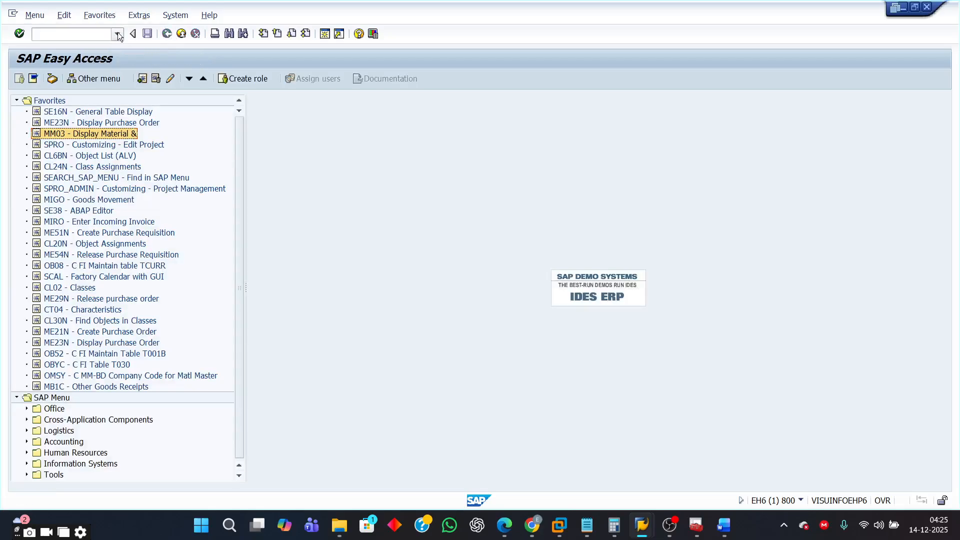
pyautogui.click(118, 34)
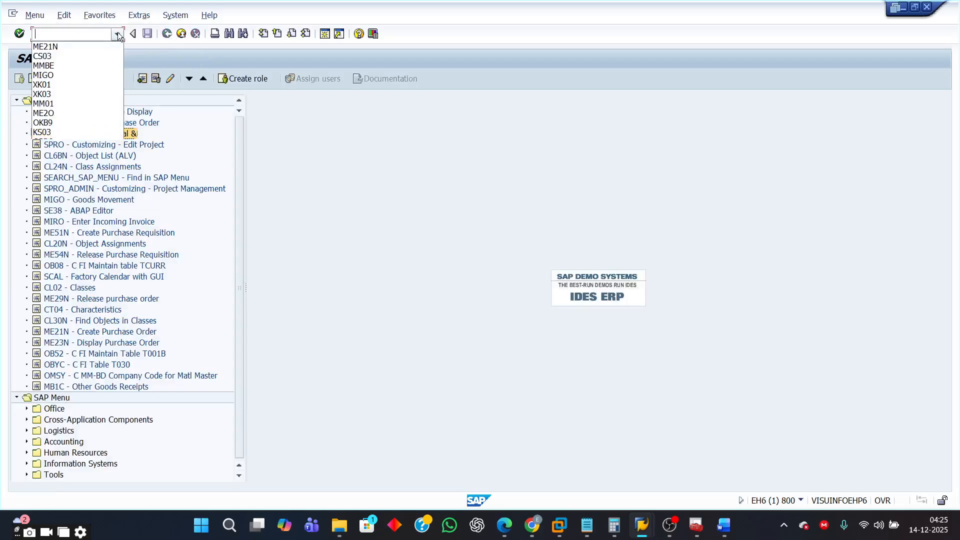
pyautogui.click(43, 56)
pyautogui.press('Return')
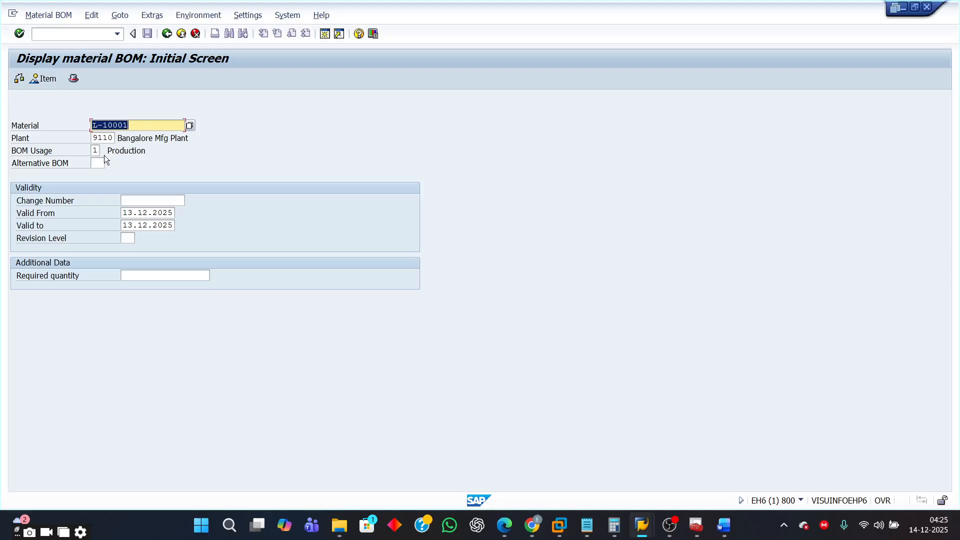
pyautogui.press('Return')
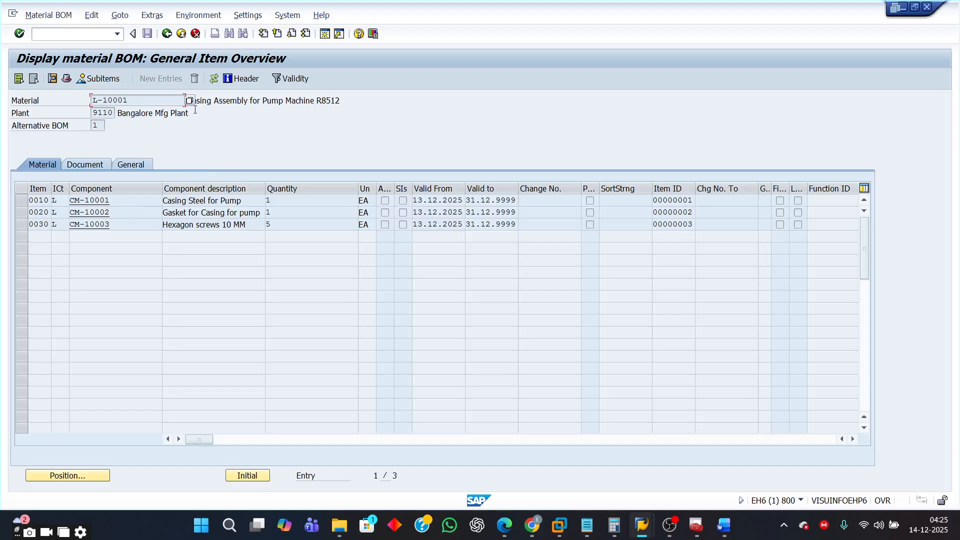
# Examine the BOM's header material, components and quantities, and return to the Word exercise to compare its requirements.
pyautogui.click(213, 101)
pyautogui.moveTo(135, 99); pyautogui.dragTo(59, 100)
pyautogui.click(20, 200)
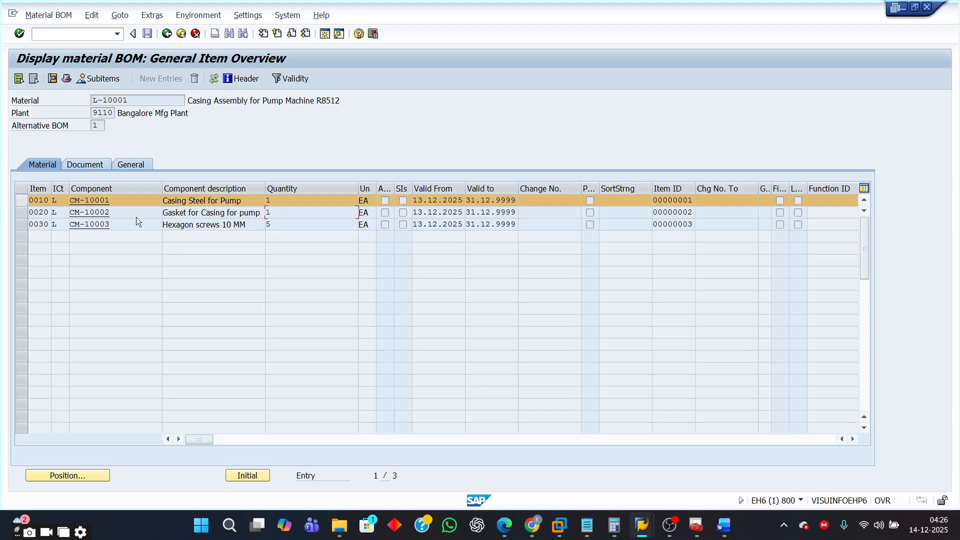
pyautogui.click(288, 200)
pyautogui.click(279, 205)
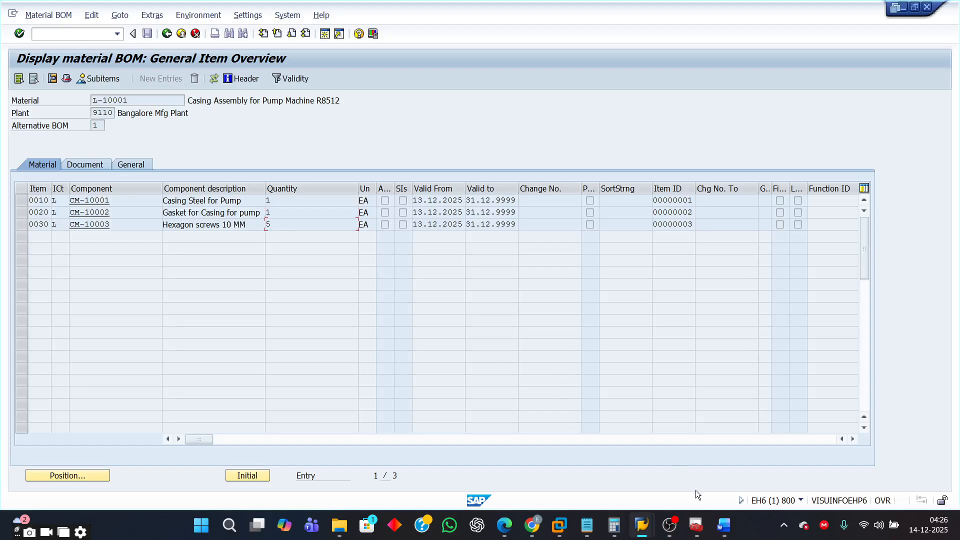
pyautogui.moveTo(724, 525)
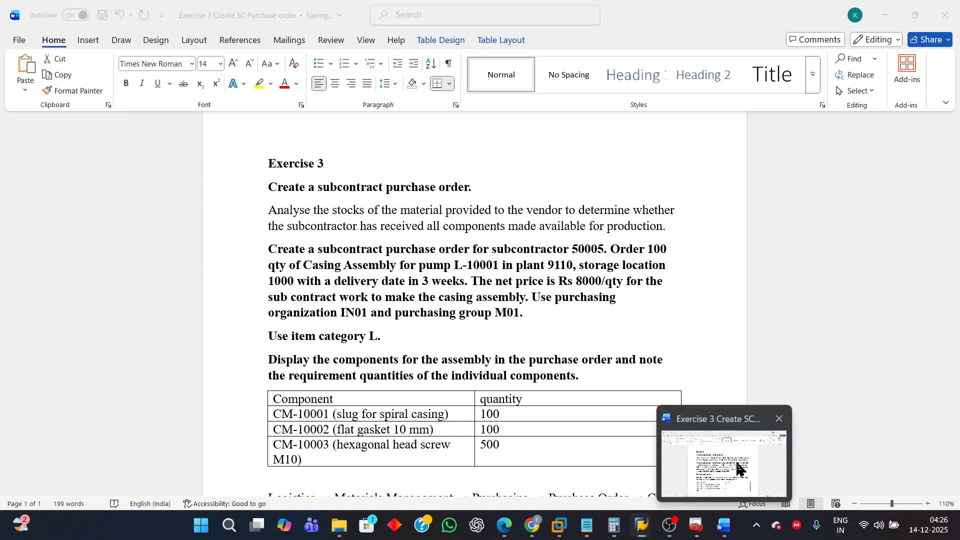
pyautogui.click(737, 468)
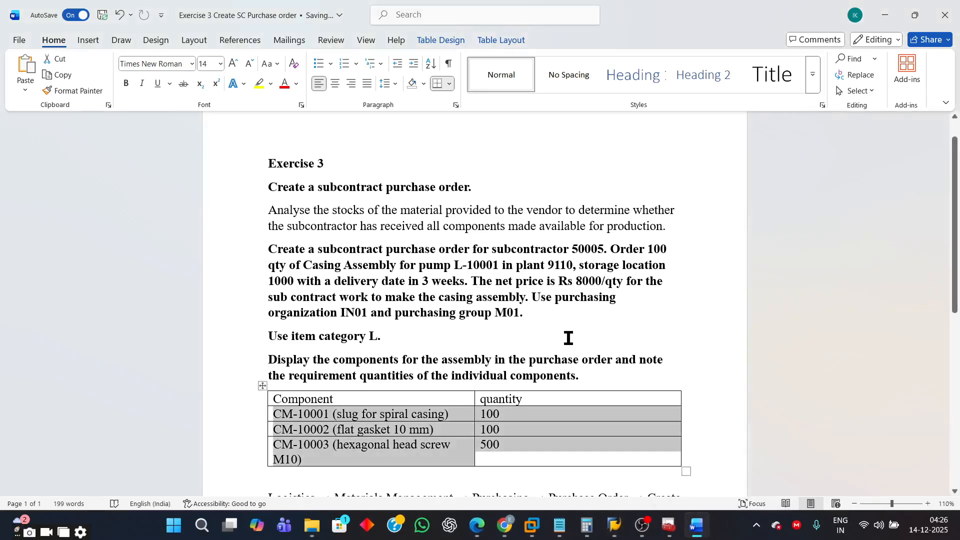
pyautogui.click(477, 332)
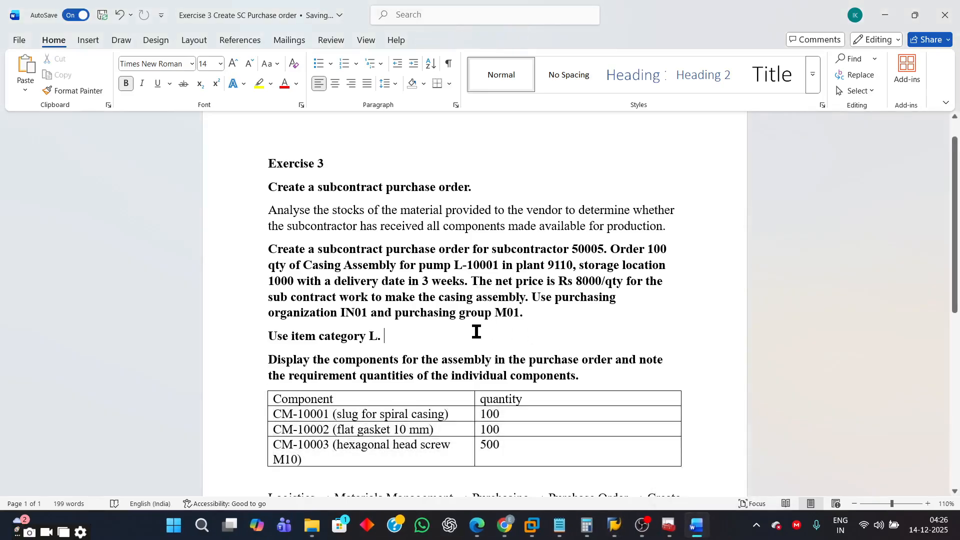
# Switch to the free SAP Easy Access session and start creating a purchase order with ME21N.
pyautogui.moveTo(619, 528)
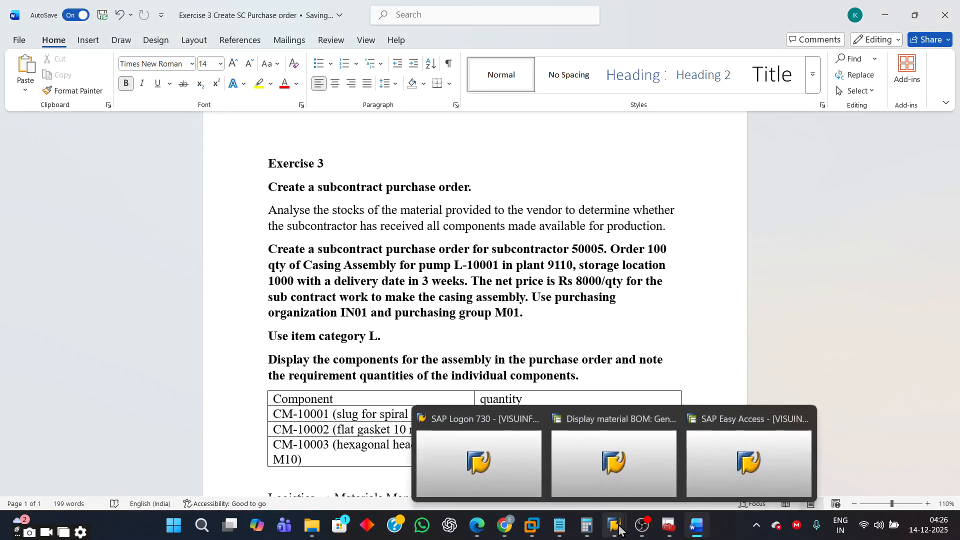
pyautogui.click(710, 451)
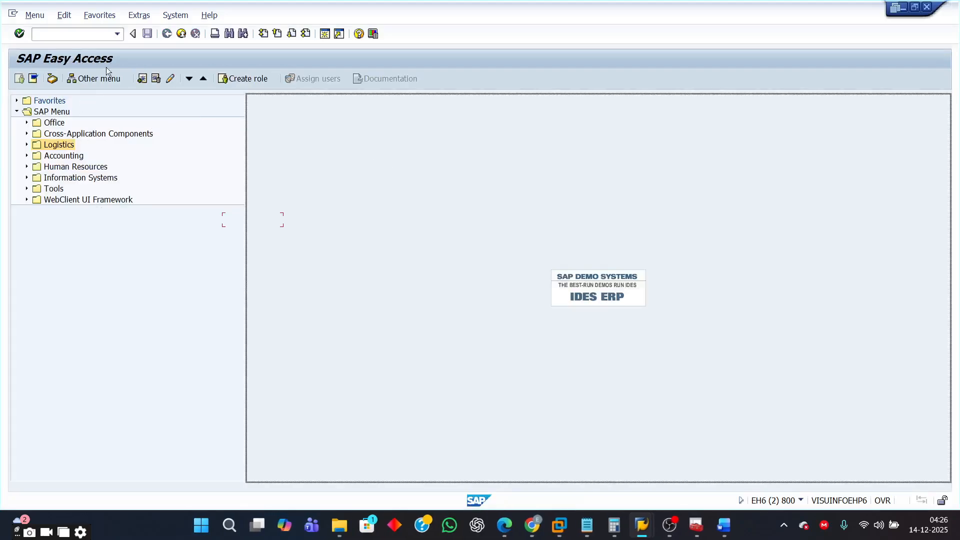
pyautogui.click(117, 34)
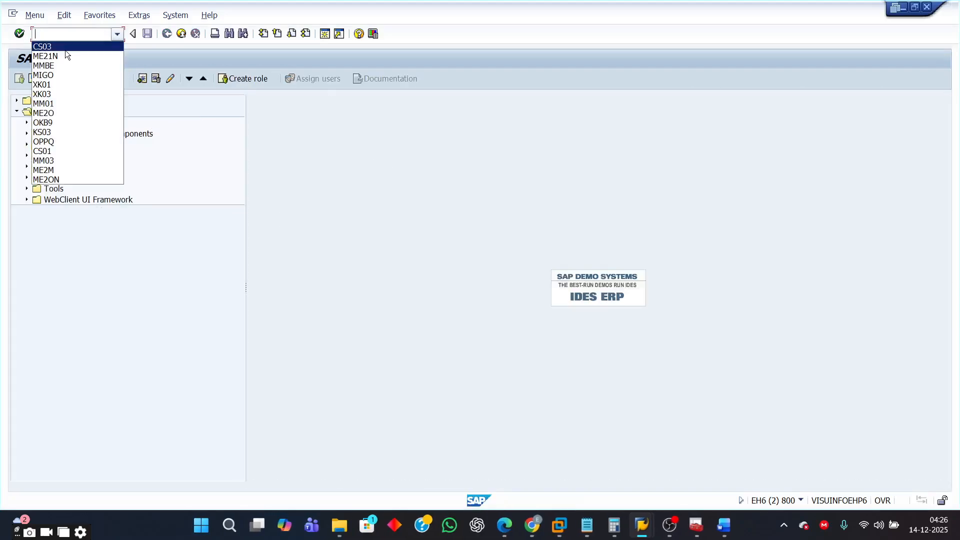
pyautogui.click(60, 56)
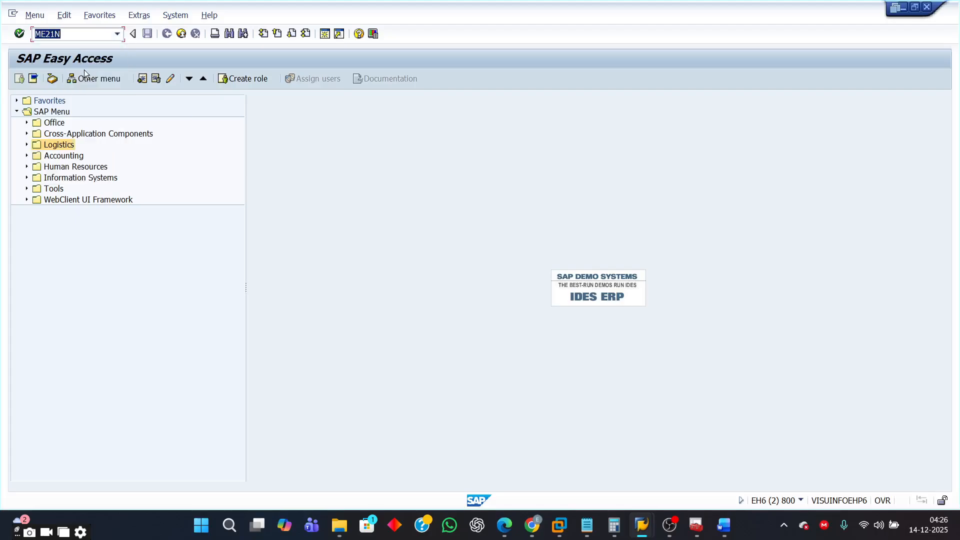
pyautogui.press('Return')
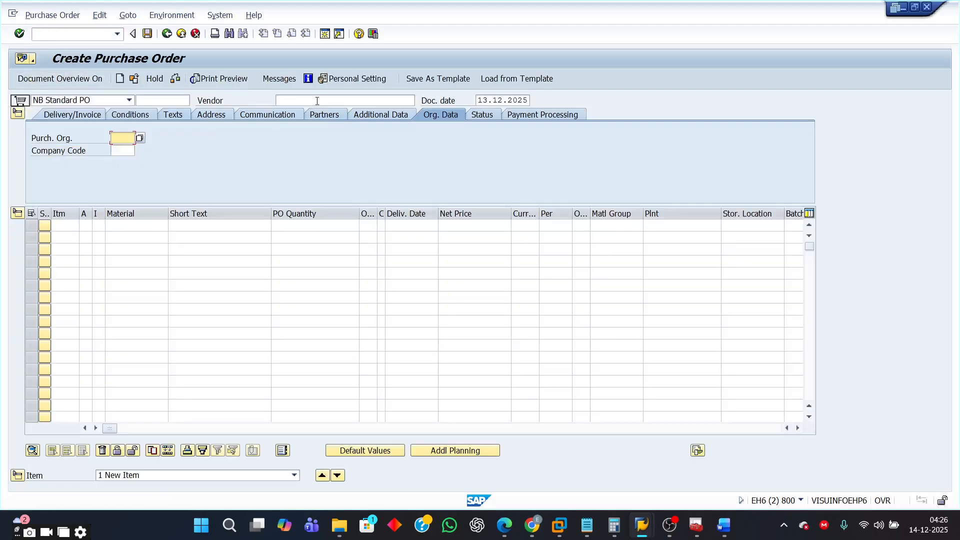
# Fill the order header with vendor 50005, purchasing organization IN01, company code 1501 and purchasing group M01.
pyautogui.click(291, 102)
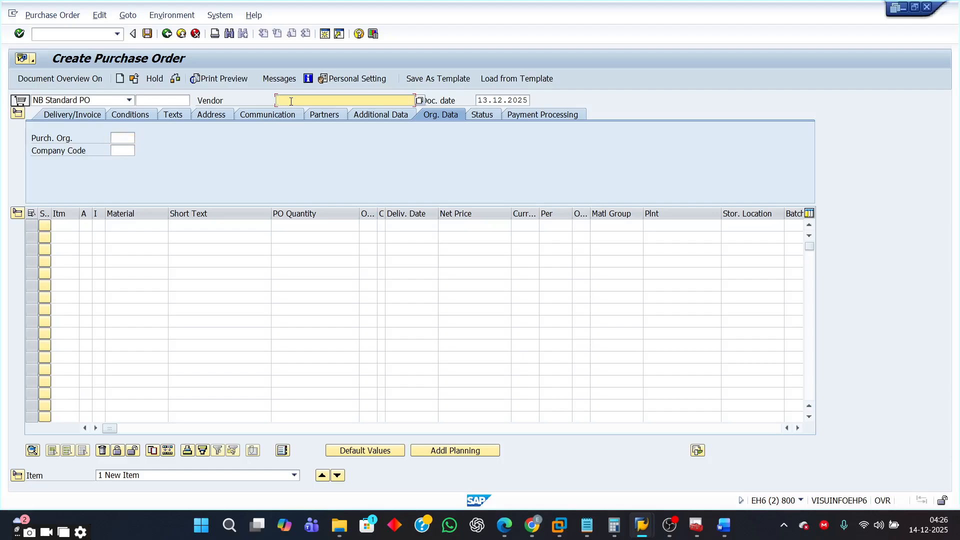
pyautogui.write('50005')
pyautogui.click(127, 139)
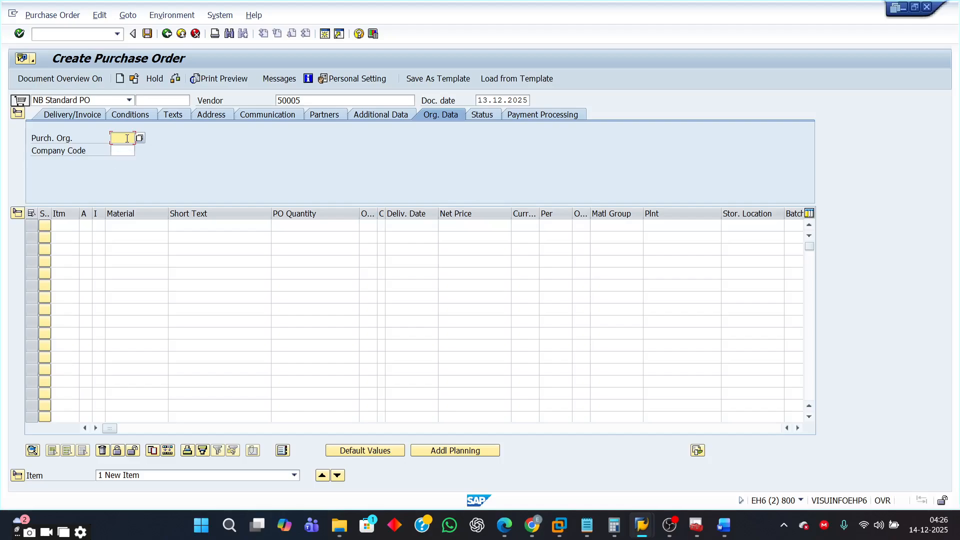
pyautogui.click(127, 139)
pyautogui.click(123, 148)
pyautogui.click(119, 150)
pyautogui.write('1501')
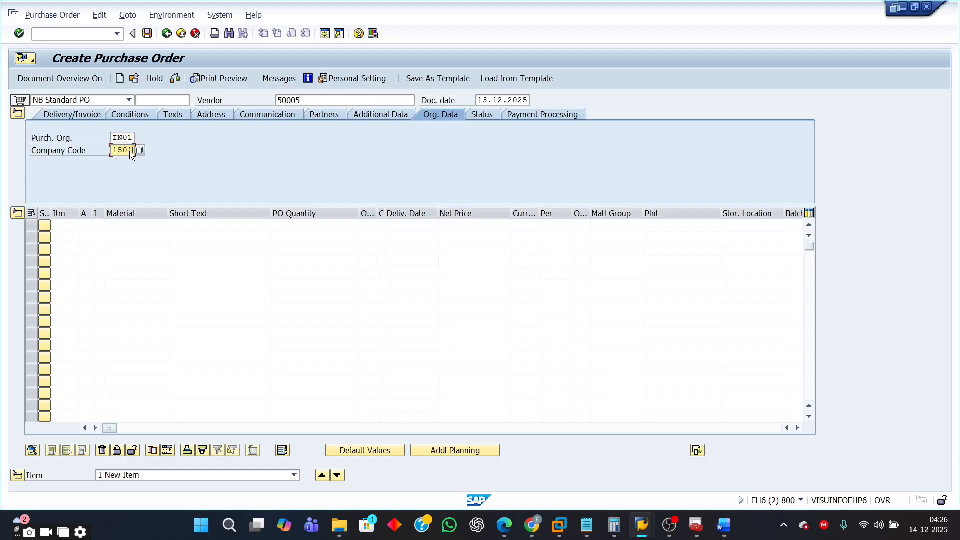
pyautogui.press('Return')
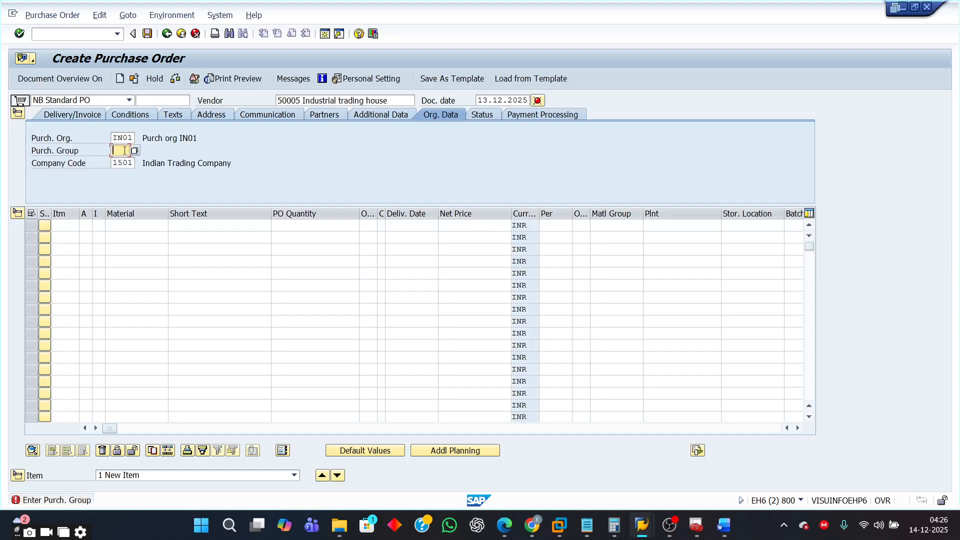
pyautogui.write('M01')
# Start the first order item with item category Subcontracting (L) and material L-10001.
pyautogui.click(100, 226)
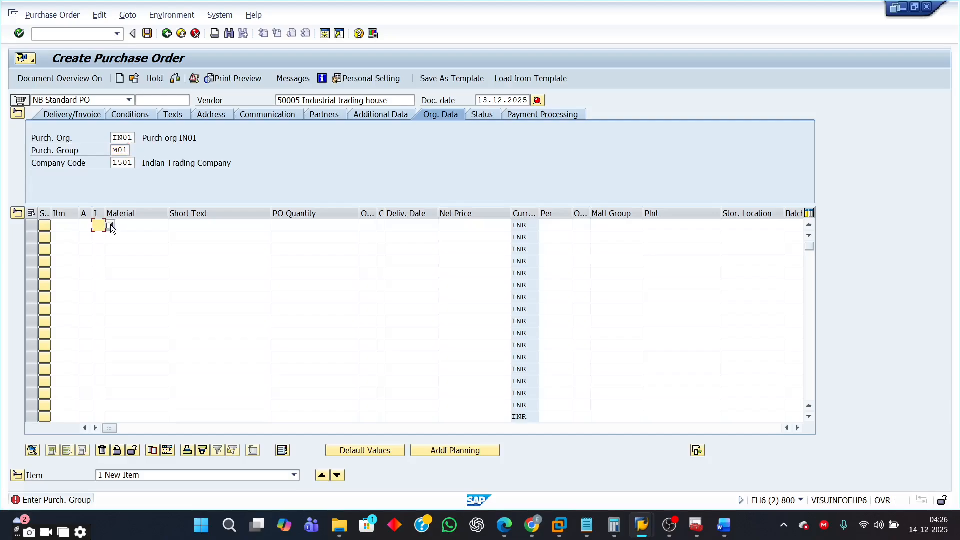
pyautogui.click(110, 226)
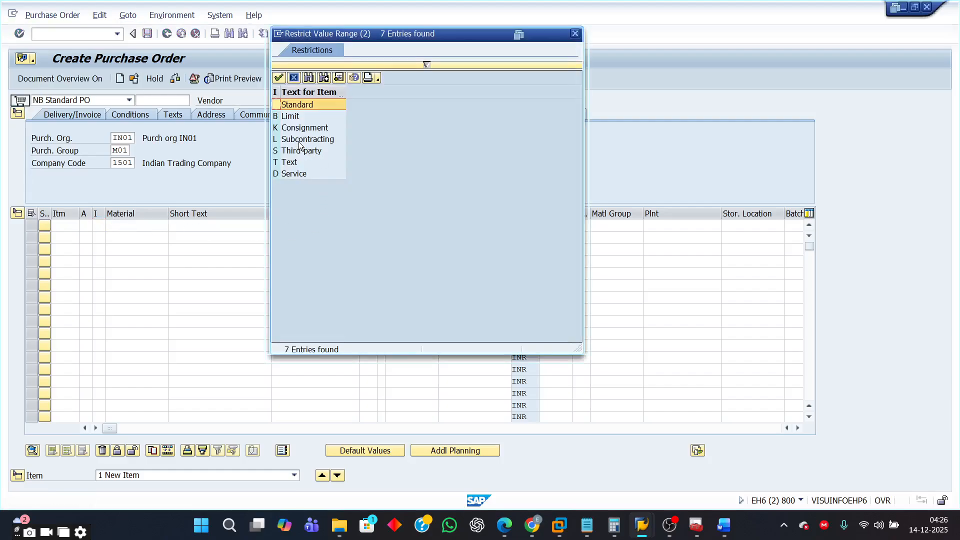
pyautogui.click(299, 140)
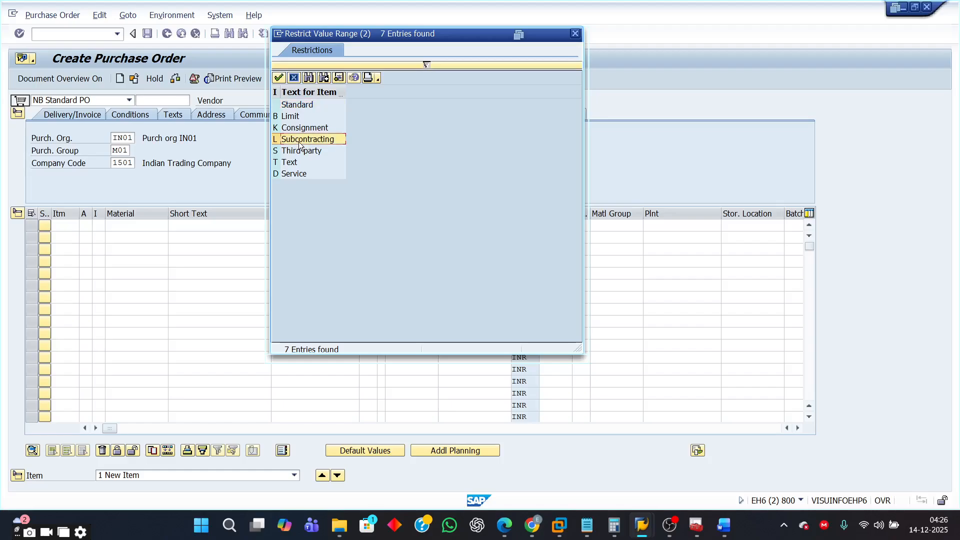
pyautogui.doubleClick(298, 142)
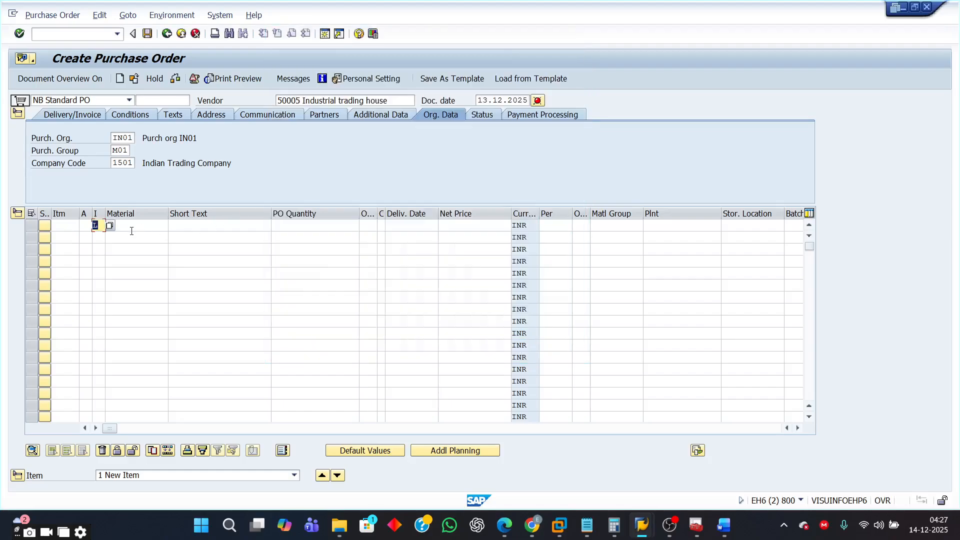
pyautogui.click(133, 227)
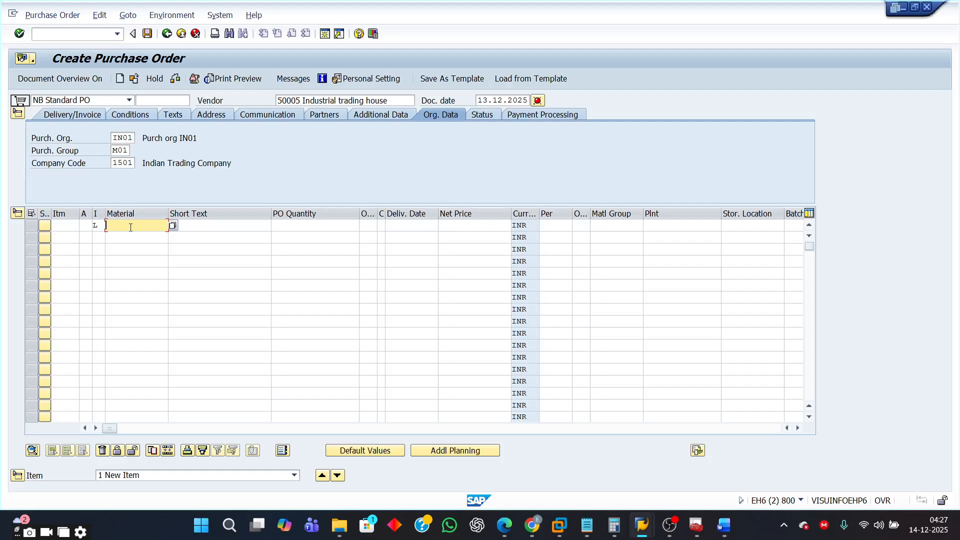
pyautogui.write('L')
pyautogui.click(134, 235)
pyautogui.moveTo(107, 226); pyautogui.dragTo(146, 232)
pyautogui.write('L-10001')
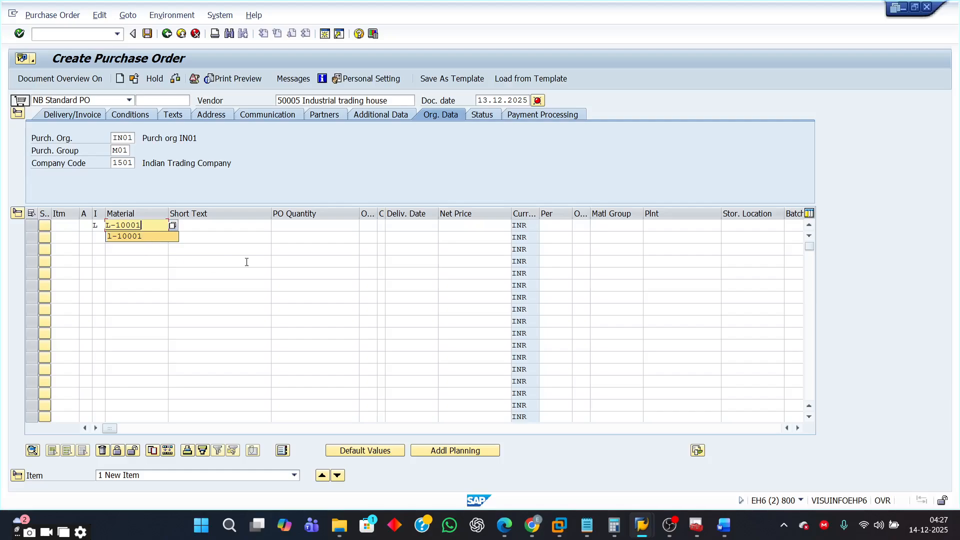
pyautogui.click(247, 261)
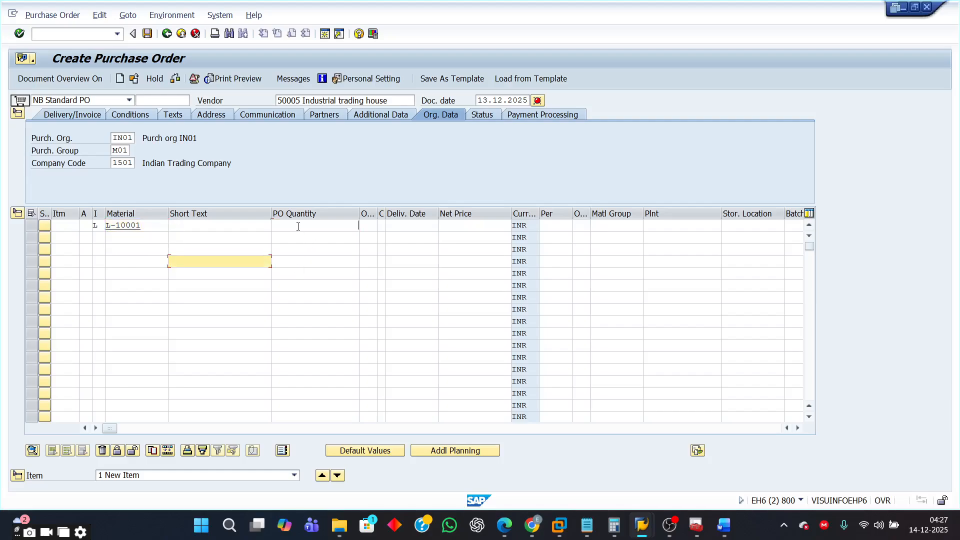
# Set the L-10001 item's order quantity to 100 and its delivery date to 02.01.2026.
pyautogui.click(298, 227)
pyautogui.write('100')
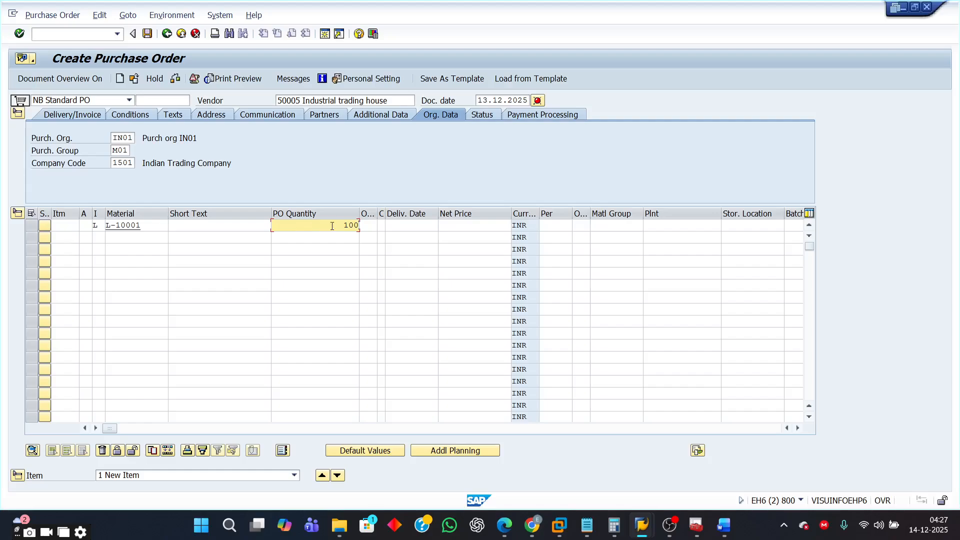
pyautogui.click(423, 231)
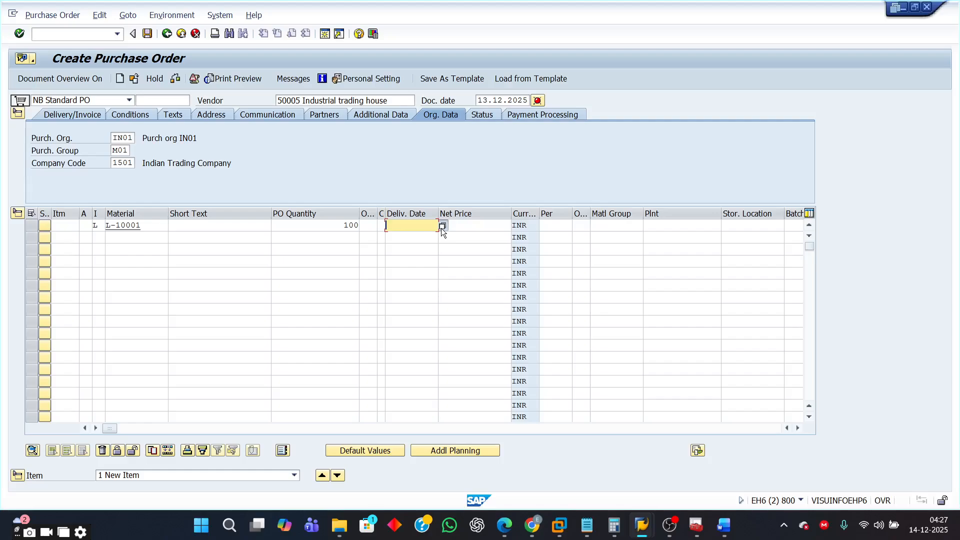
pyautogui.click(441, 227)
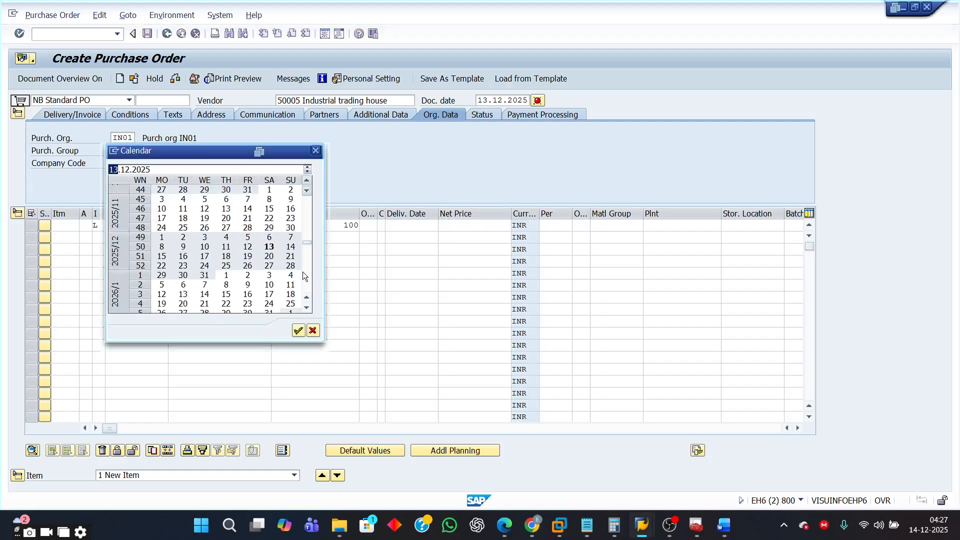
pyautogui.doubleClick(270, 282)
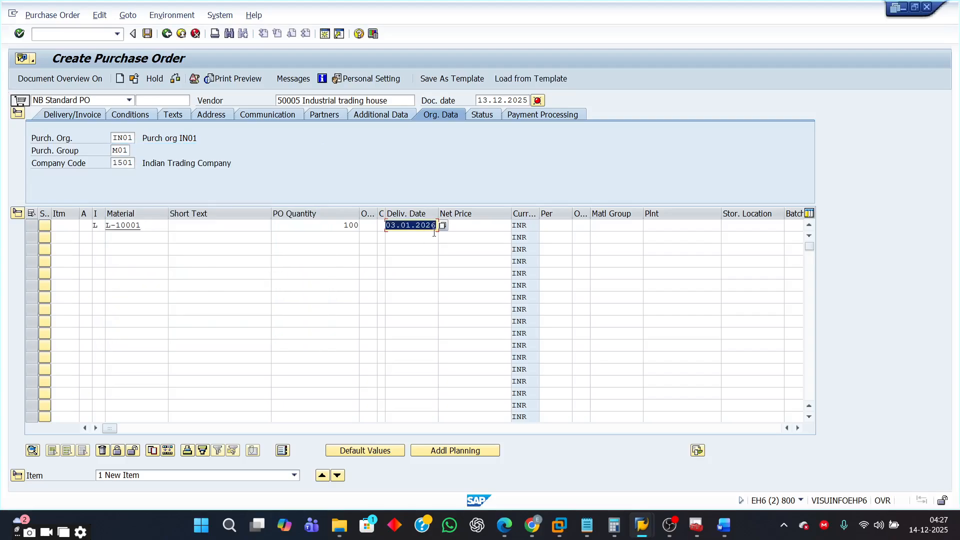
pyautogui.click(443, 225)
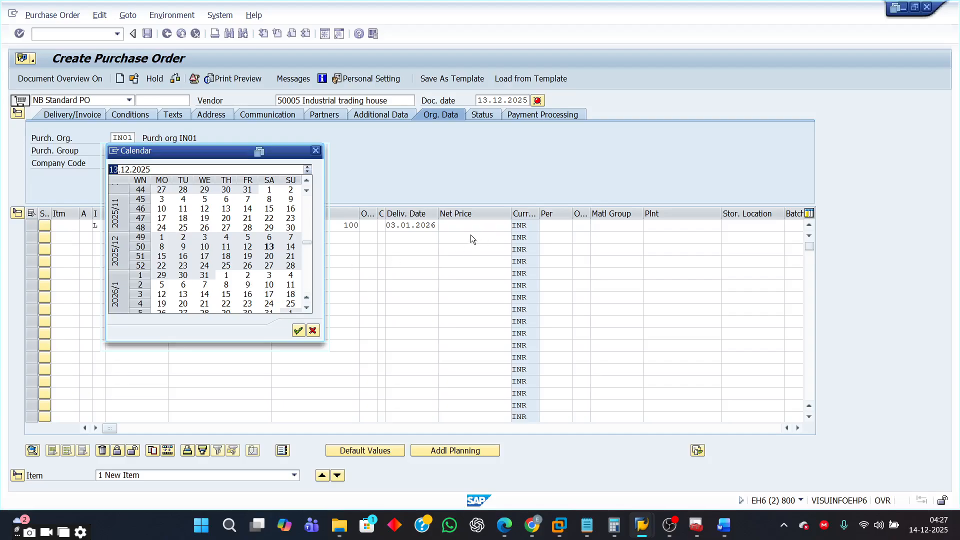
pyautogui.click(247, 278)
pyautogui.doubleClick(247, 278)
# Complete the L-10001 item with net price 8000, plant 9110 and storage location 1000, and confirm the entries.
pyautogui.click(472, 224)
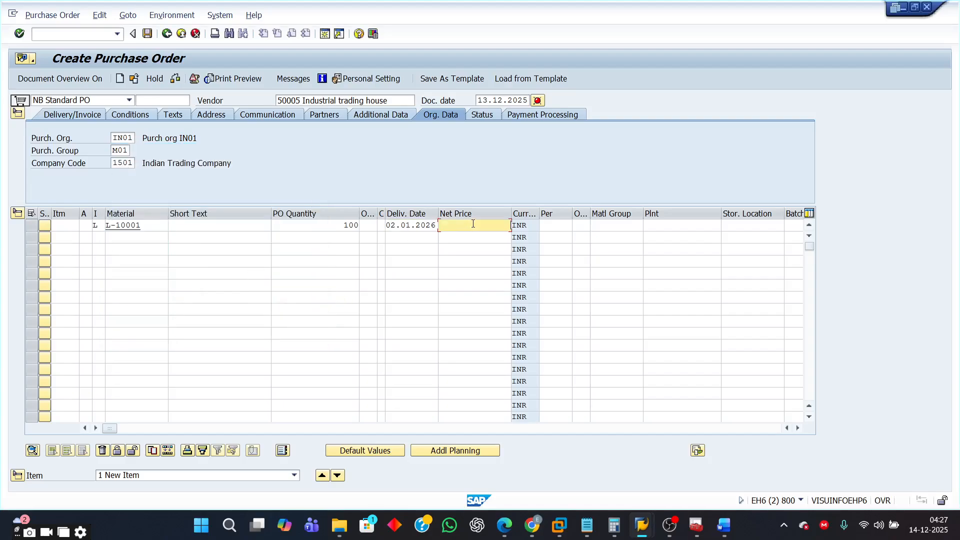
pyautogui.write('8000')
pyautogui.click(602, 225)
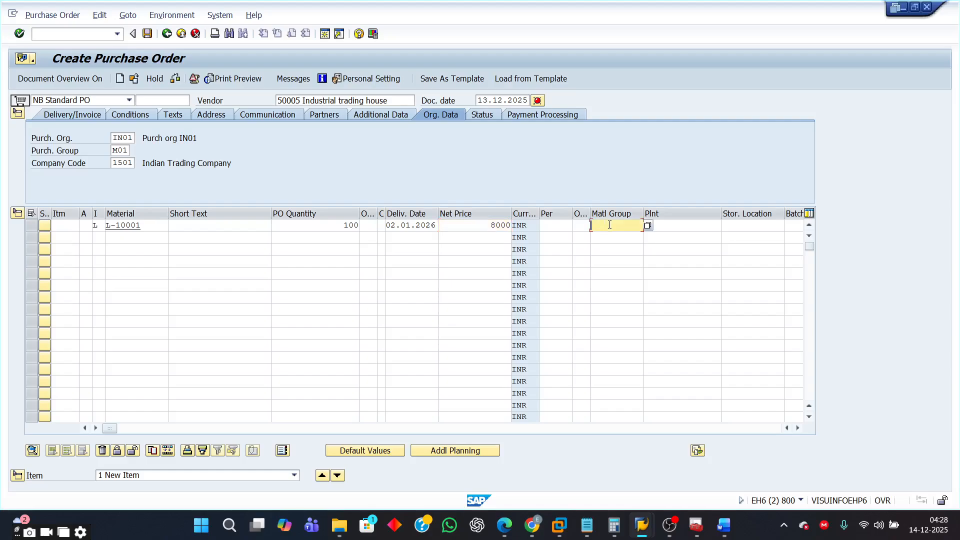
pyautogui.click(670, 223)
pyautogui.write('9')
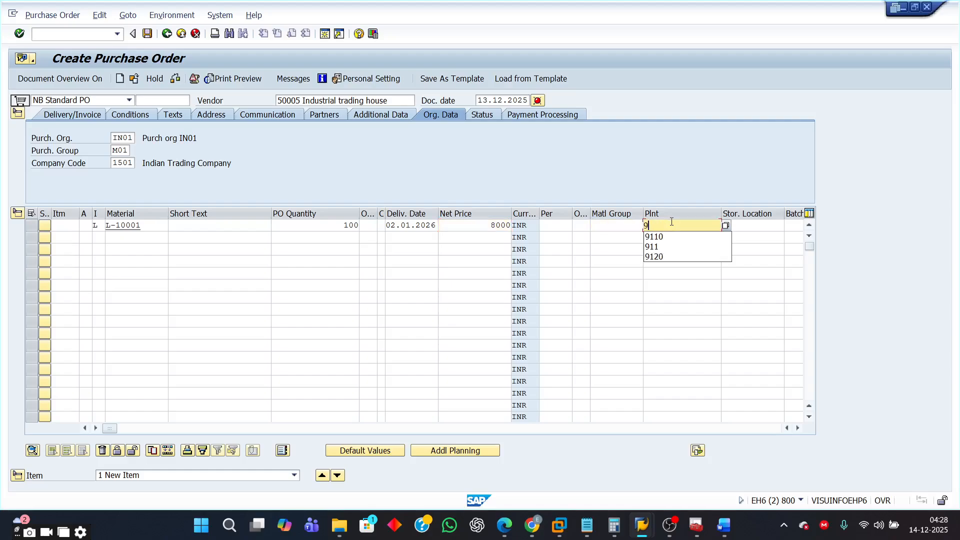
pyautogui.click(671, 236)
pyautogui.click(757, 225)
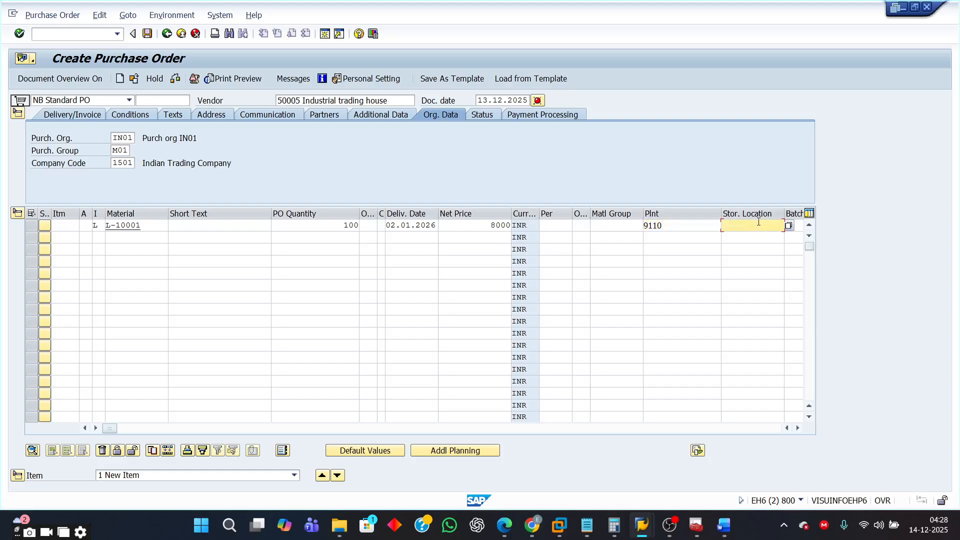
pyautogui.write('1')
pyautogui.click(742, 238)
pyautogui.press('Return')
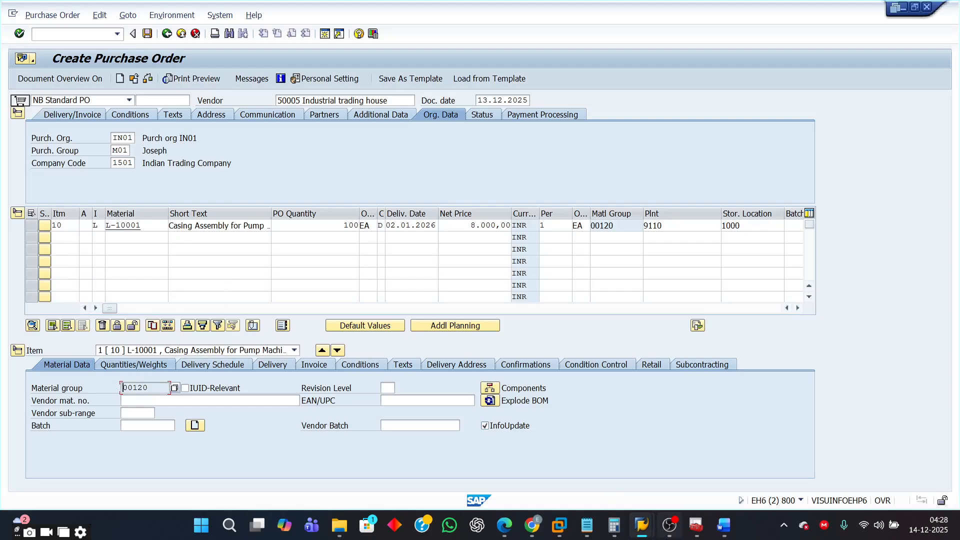
# Switch to the Word exercise, reread the instruction on displaying the assembly's components, and return to the SAP purchase order.
pyautogui.click(724, 528)
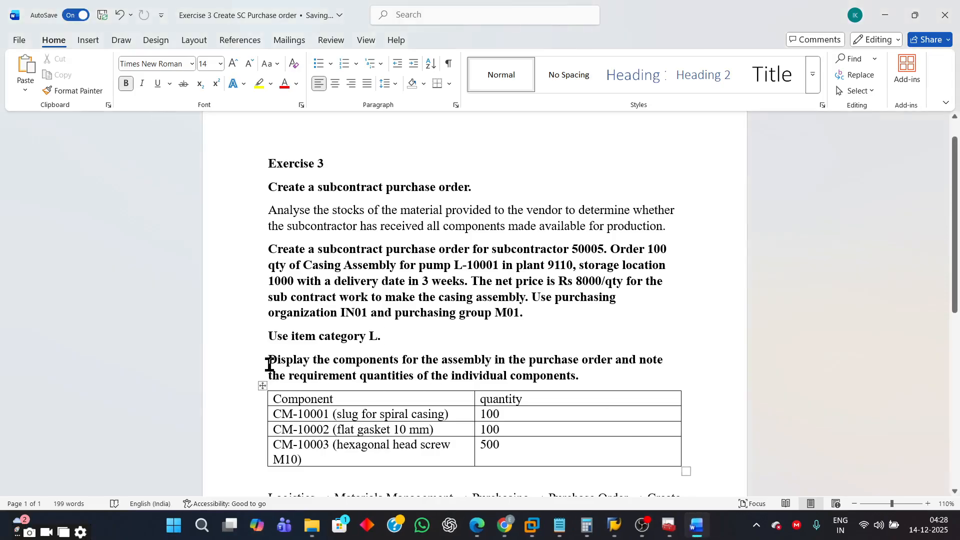
pyautogui.moveTo(269, 360); pyautogui.dragTo(622, 368)
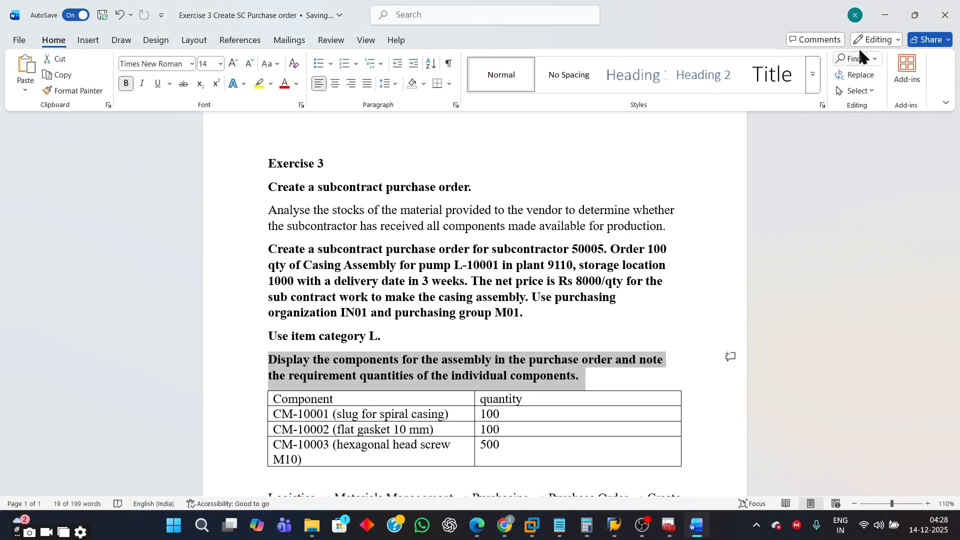
pyautogui.click(882, 20)
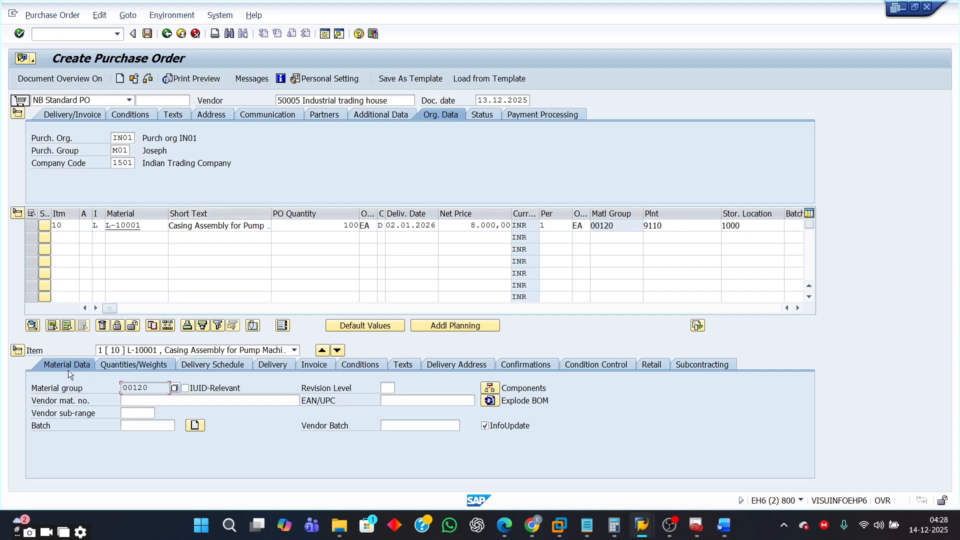
# Display the item's subcontracting components, compare their requirement quantities with the assembly quantity, and return to the purchase order.
pyautogui.click(490, 388)
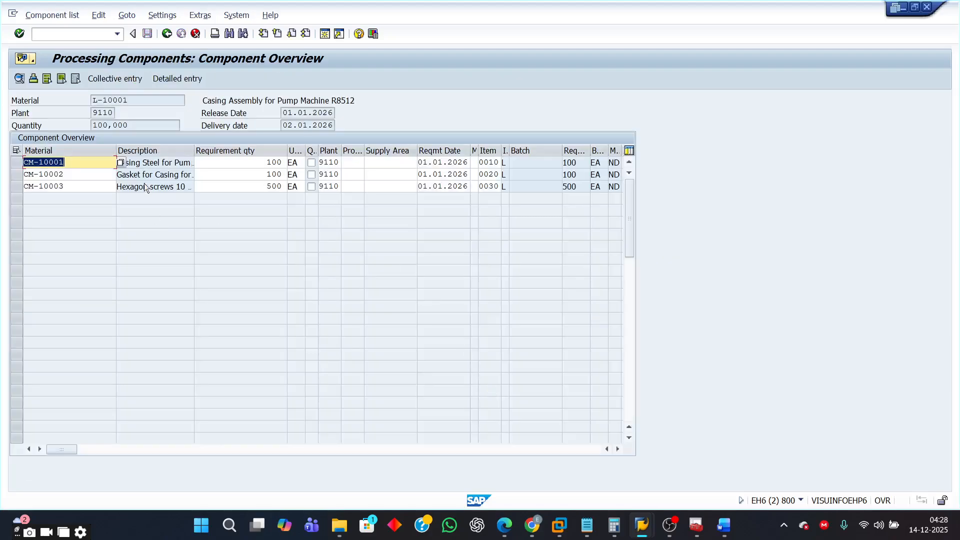
pyautogui.click(90, 163)
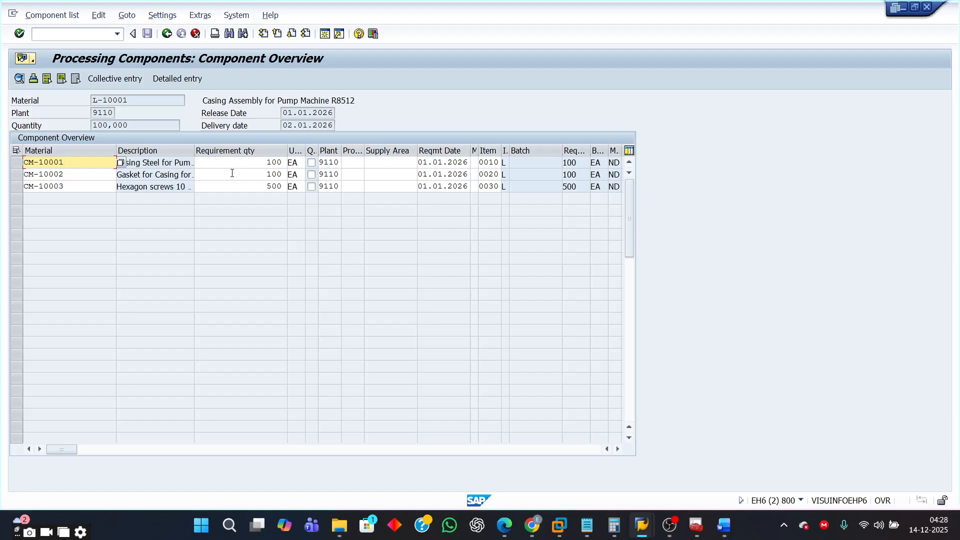
pyautogui.moveTo(141, 100); pyautogui.dragTo(91, 100)
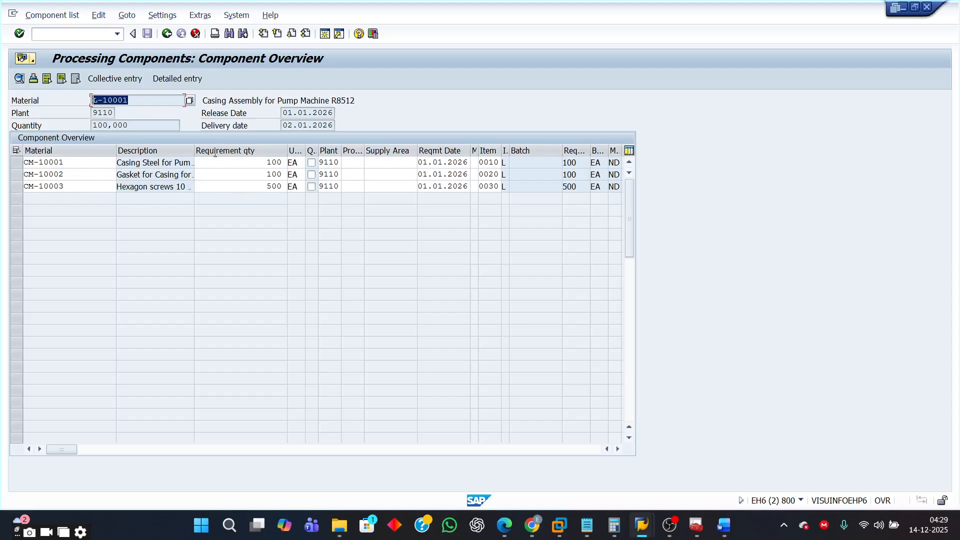
pyautogui.moveTo(147, 125); pyautogui.dragTo(43, 127)
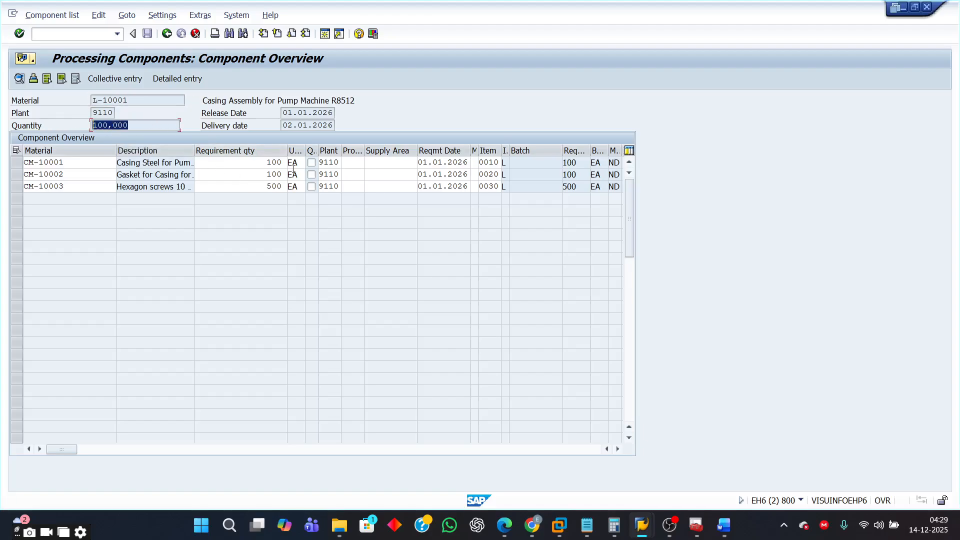
pyautogui.moveTo(267, 161); pyautogui.dragTo(300, 187)
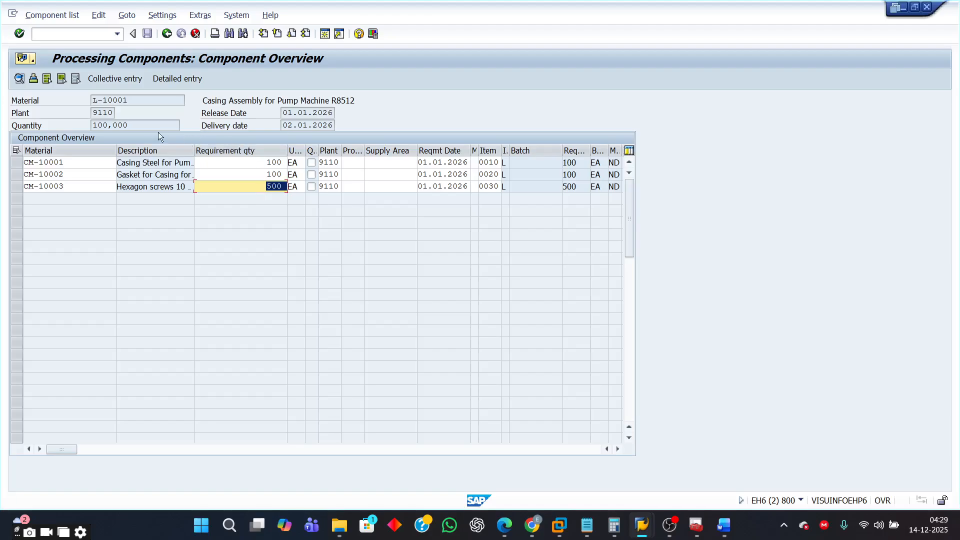
pyautogui.moveTo(134, 126); pyautogui.dragTo(92, 125)
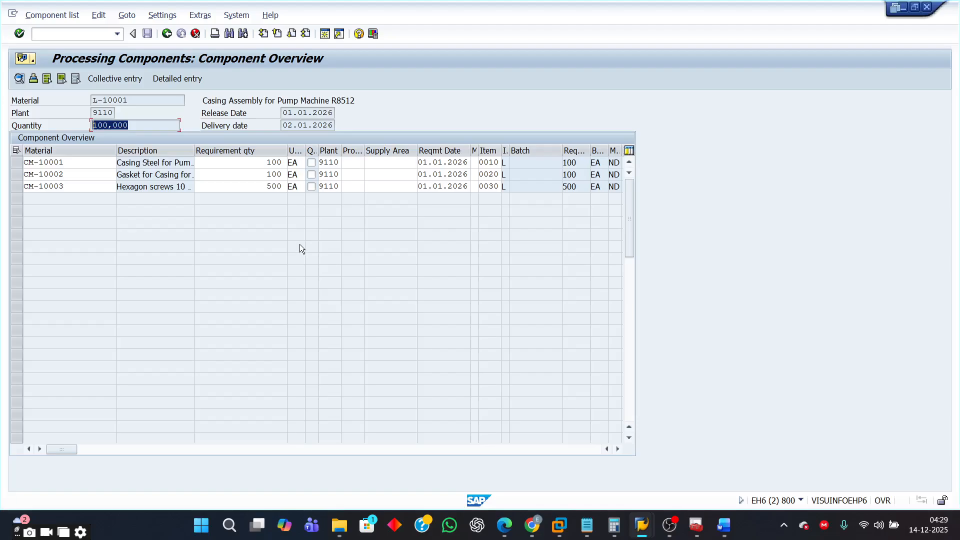
pyautogui.click(167, 35)
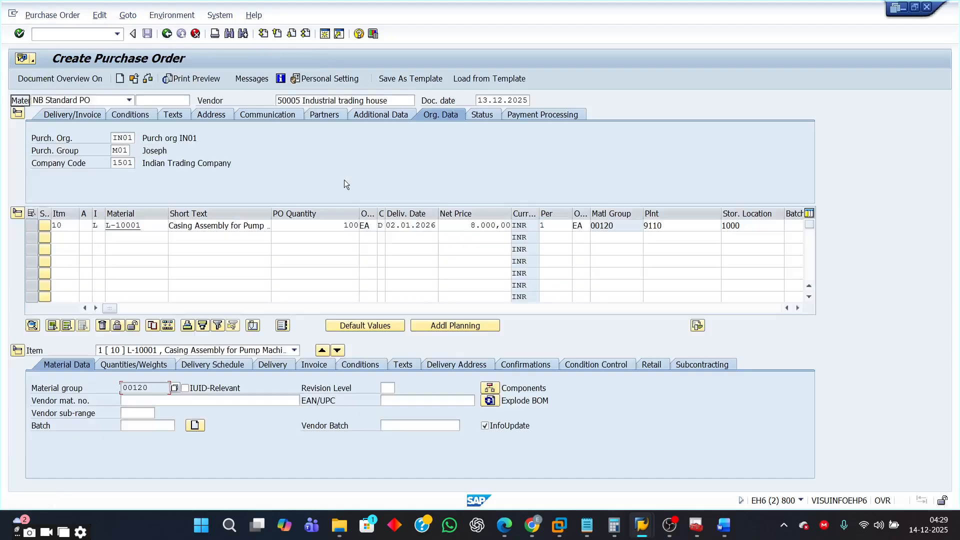
# Check the purchase order for errors and read the remaining instructions in the Word exercise before returning to SAP.
pyautogui.click(148, 80)
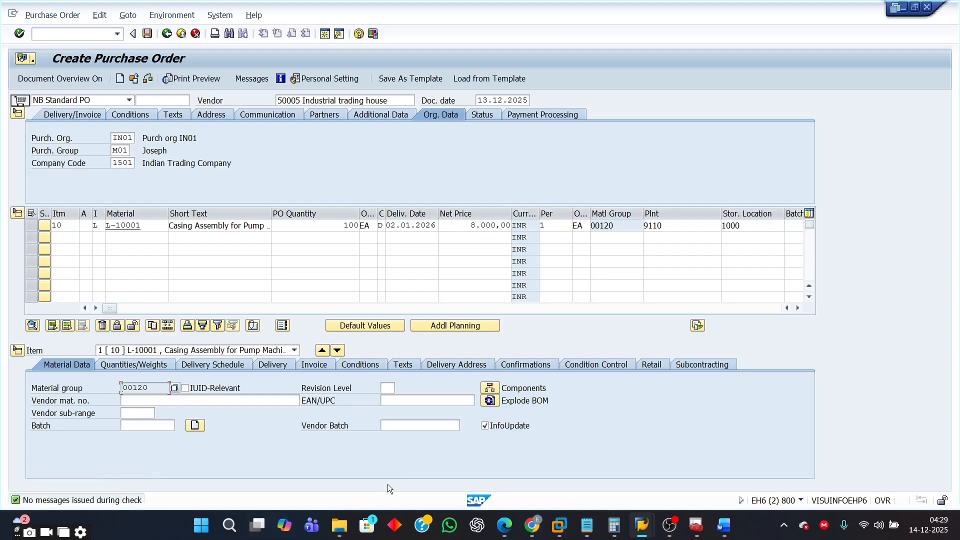
pyautogui.click(723, 525)
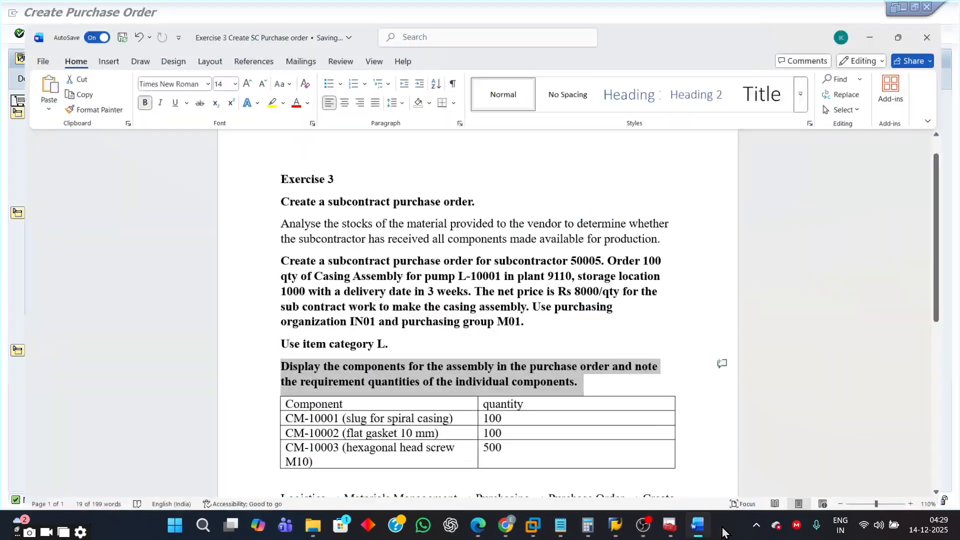
pyautogui.scroll(-8, 690, 382)
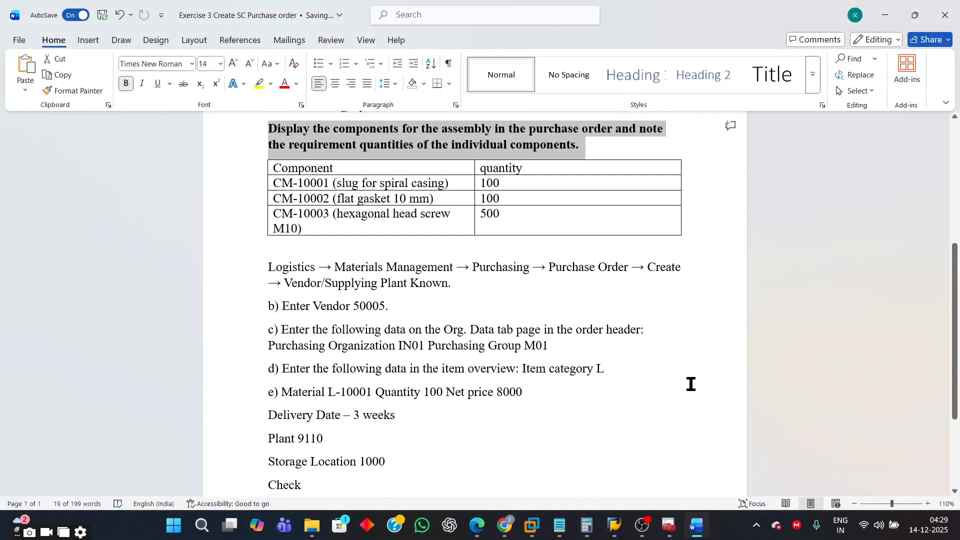
pyautogui.scroll(-2, 689, 385)
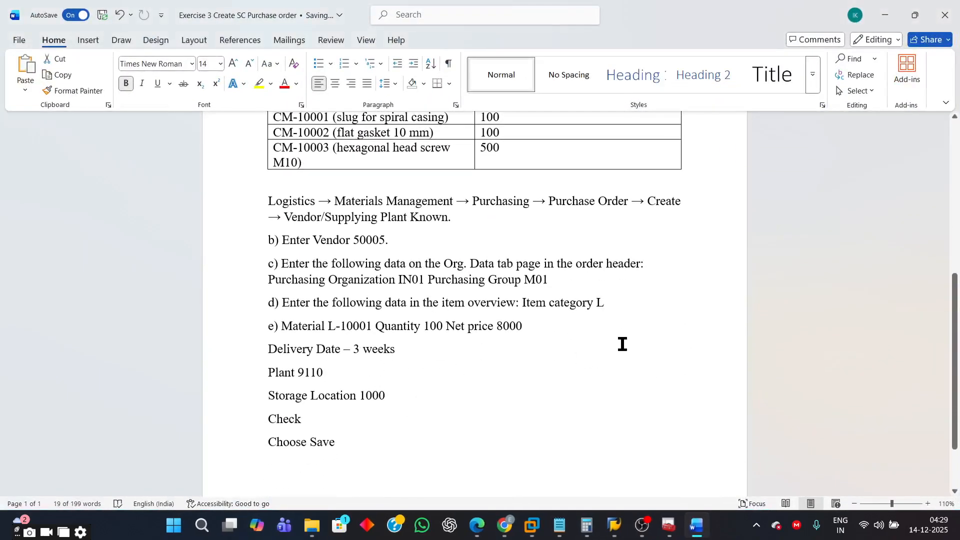
pyautogui.doubleClick(832, 13)
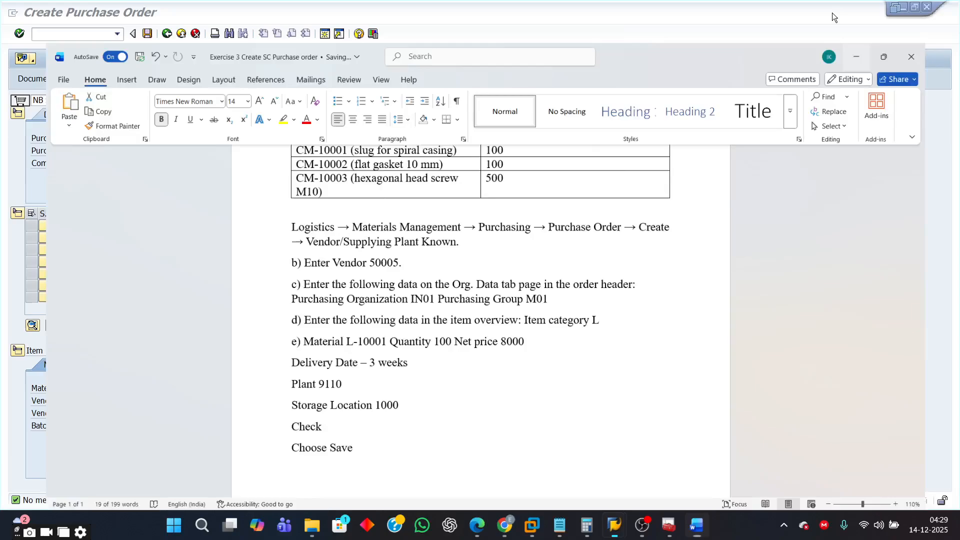
pyautogui.click(832, 13)
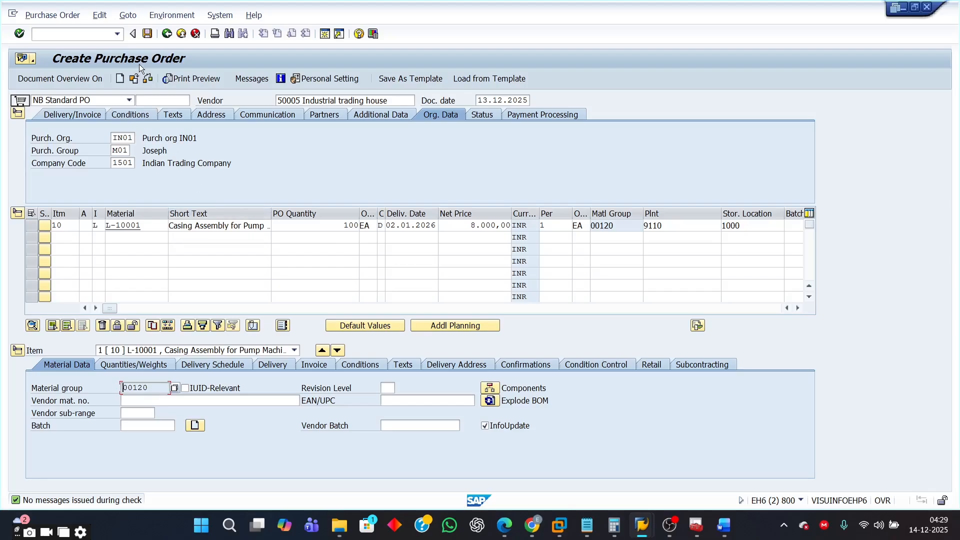
# Save the subcontract purchase order and reopen the newly created order.
pyautogui.click(147, 34)
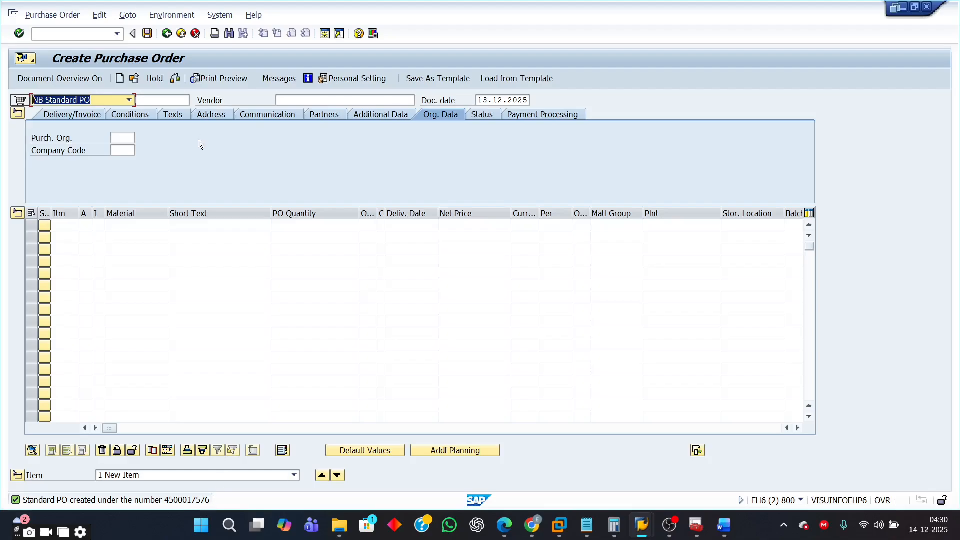
pyautogui.click(135, 79)
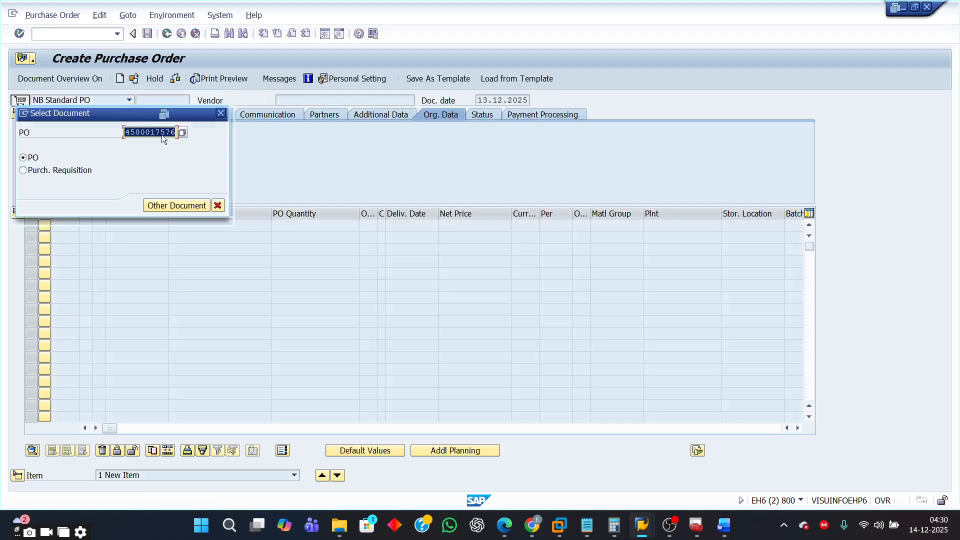
pyautogui.click(184, 206)
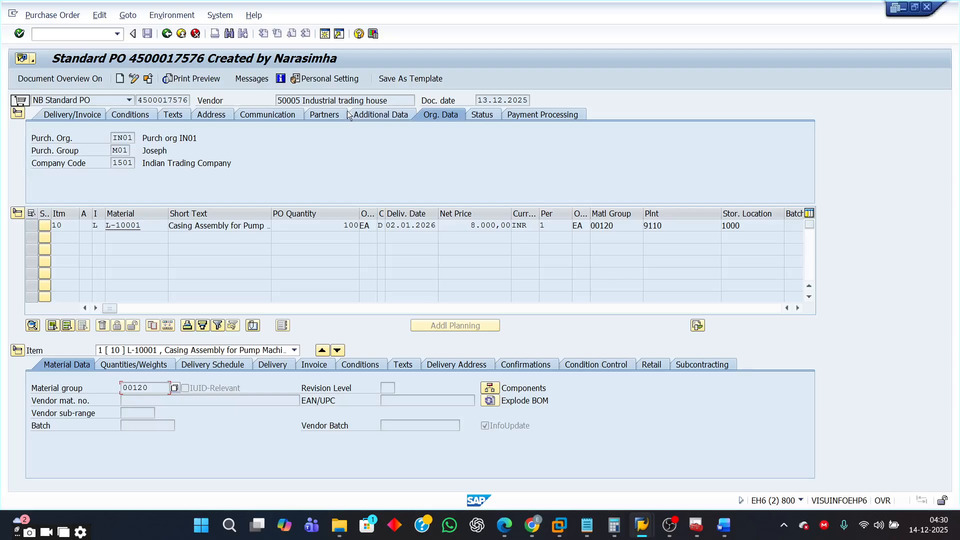
# Check the vendor in the reopened order's header and display the subcontracting components of item L-10001.
pyautogui.moveTo(303, 102); pyautogui.dragTo(259, 100)
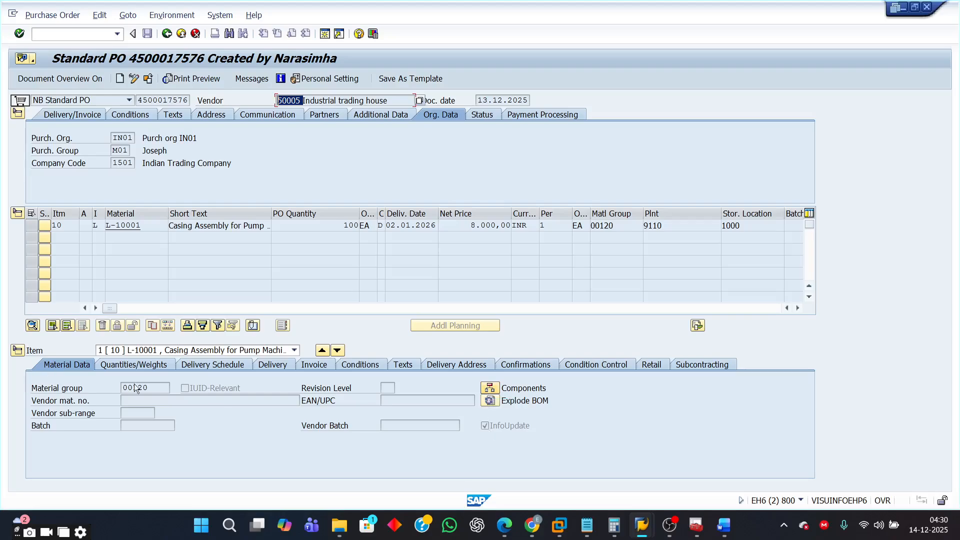
pyautogui.click(490, 389)
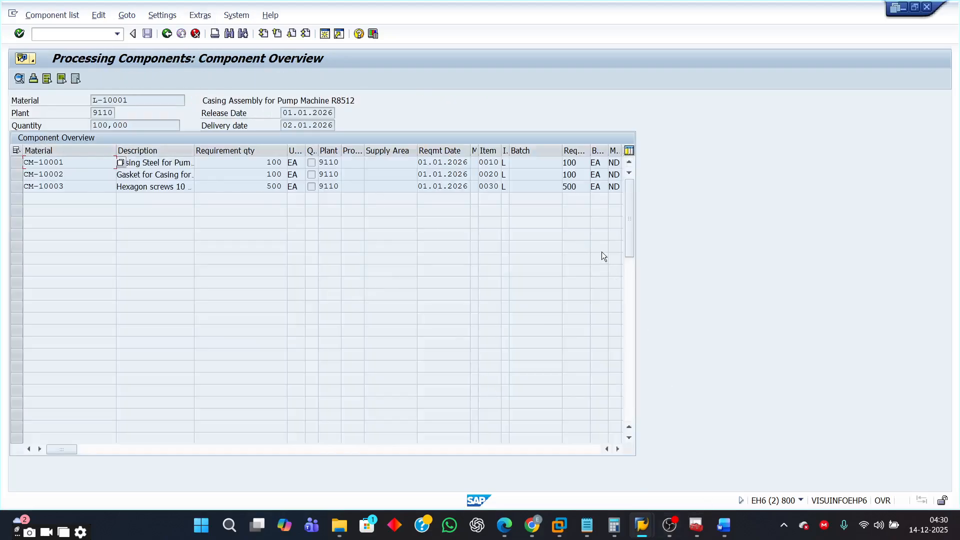
# Switch to the Word exercise and review its instructions and component quantity table against the saved subcontract purchase order.
pyautogui.moveTo(724, 525)
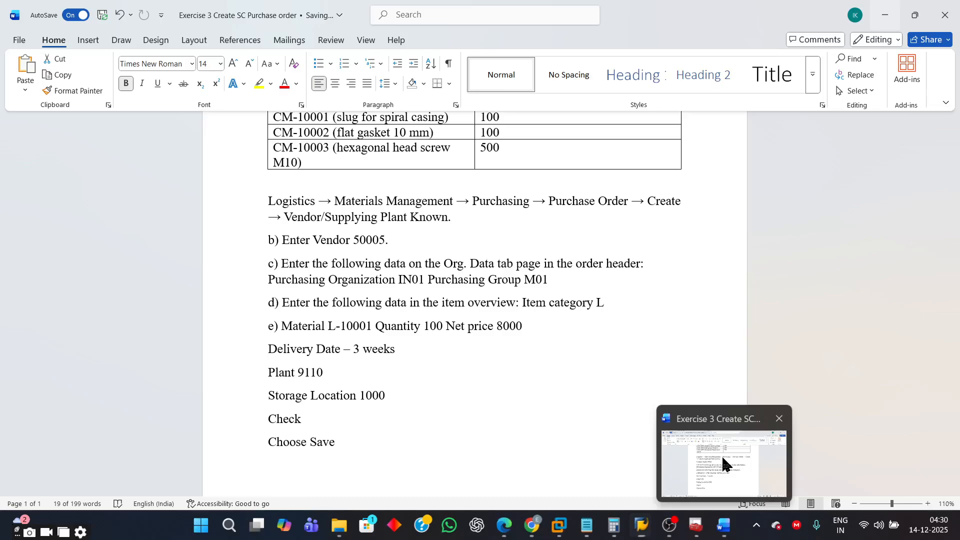
pyautogui.click(721, 454)
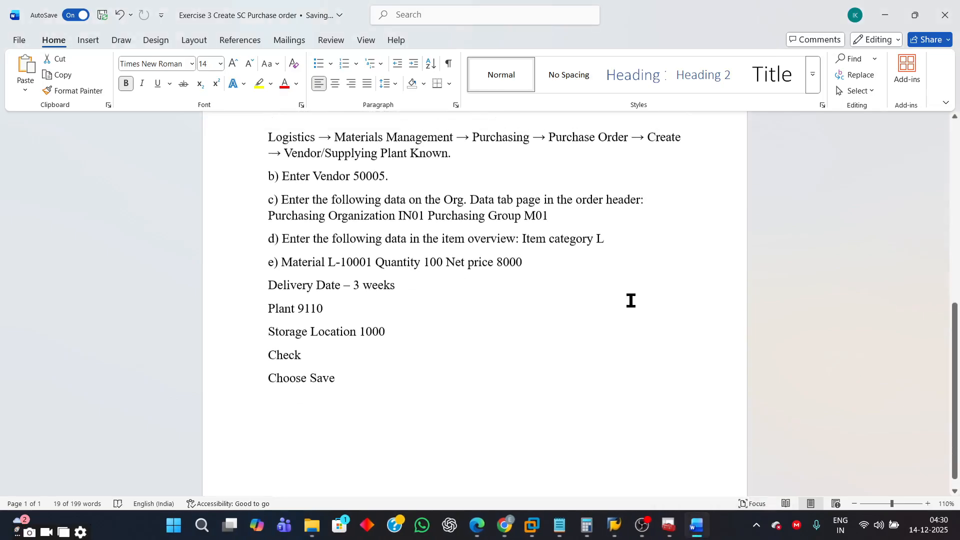
pyautogui.scroll(3, 631, 301)
pyautogui.scroll(-2, 631, 300)
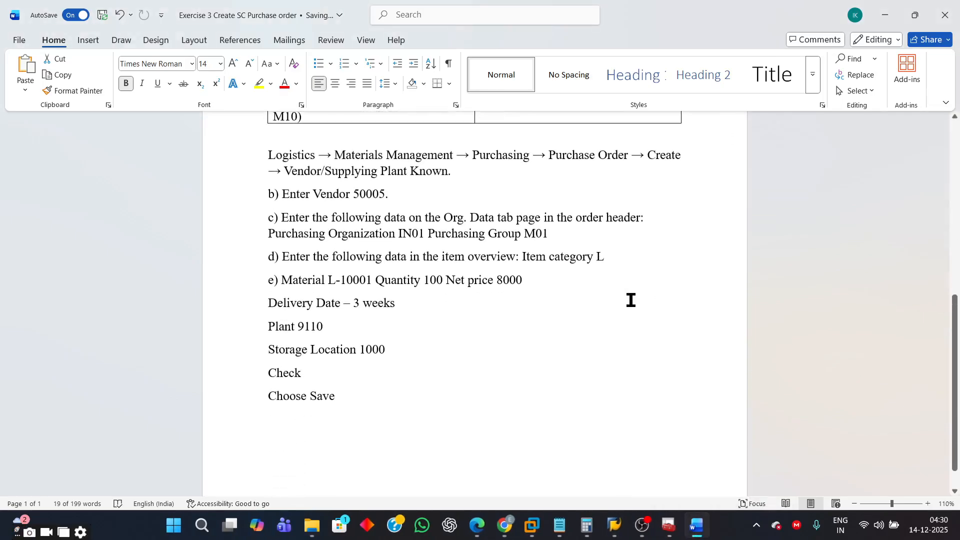
pyautogui.scroll(3, 630, 300)
pyautogui.scroll(2, 630, 296)
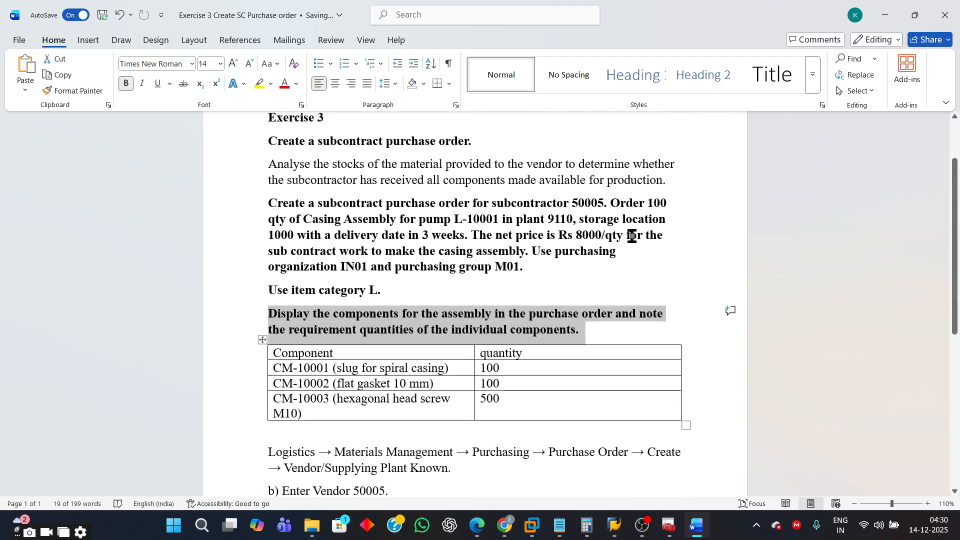
pyautogui.click(676, 234)
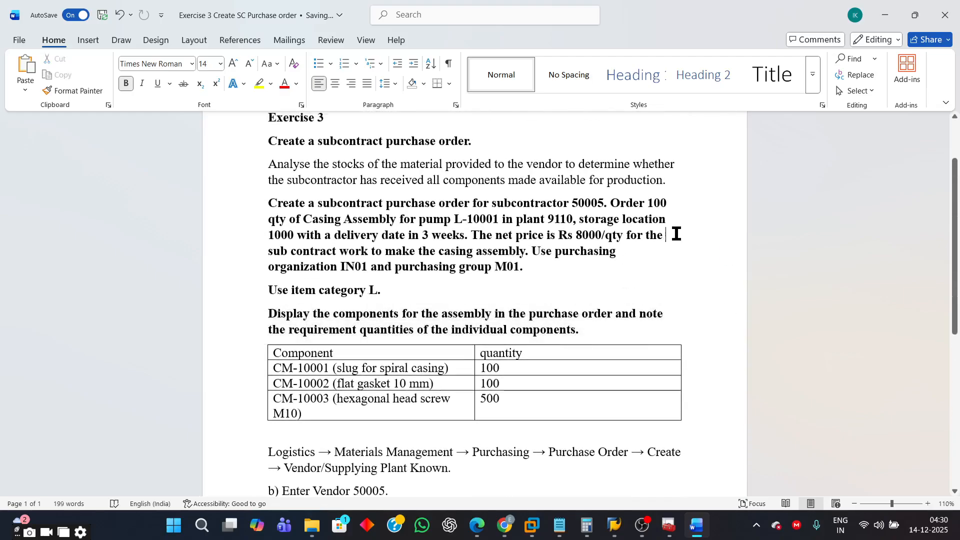
pyautogui.scroll(1, 676, 234)
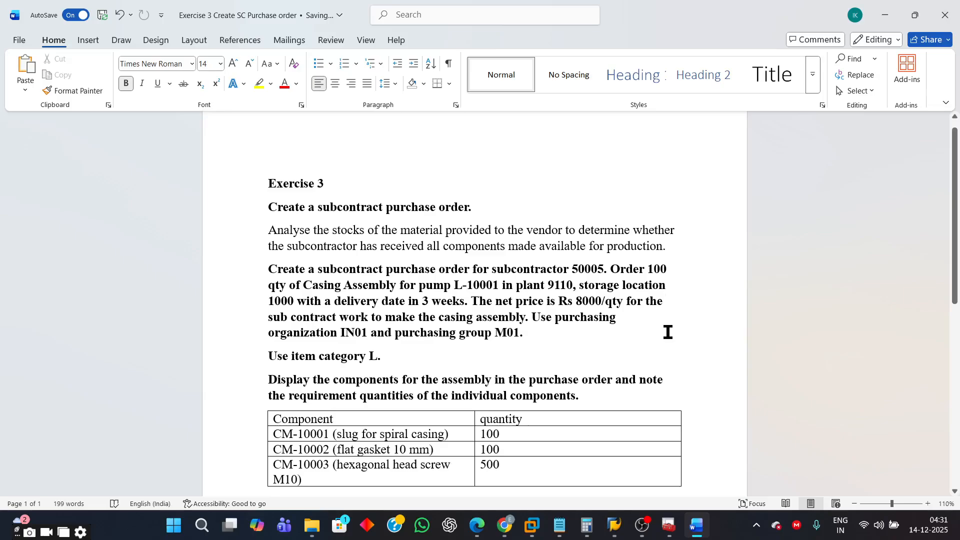
pyautogui.click(717, 449)
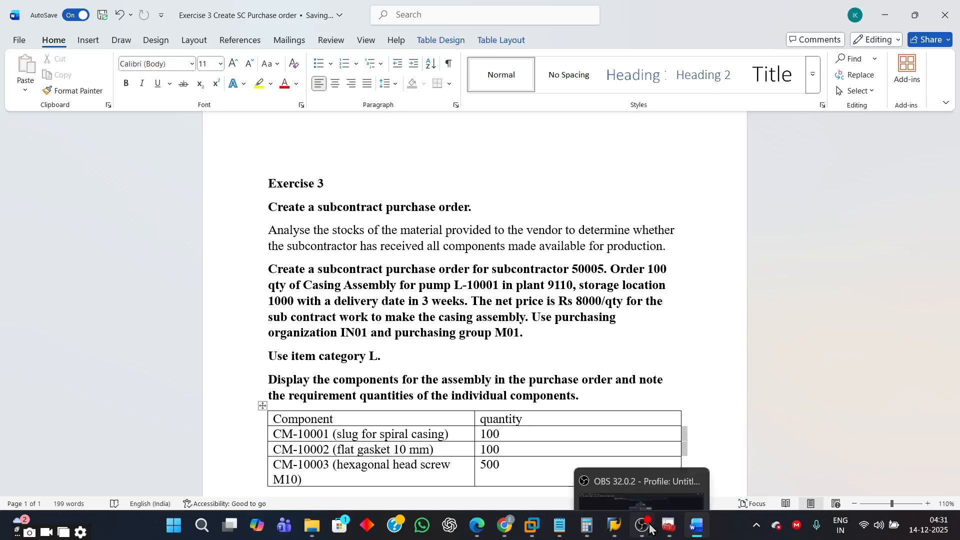